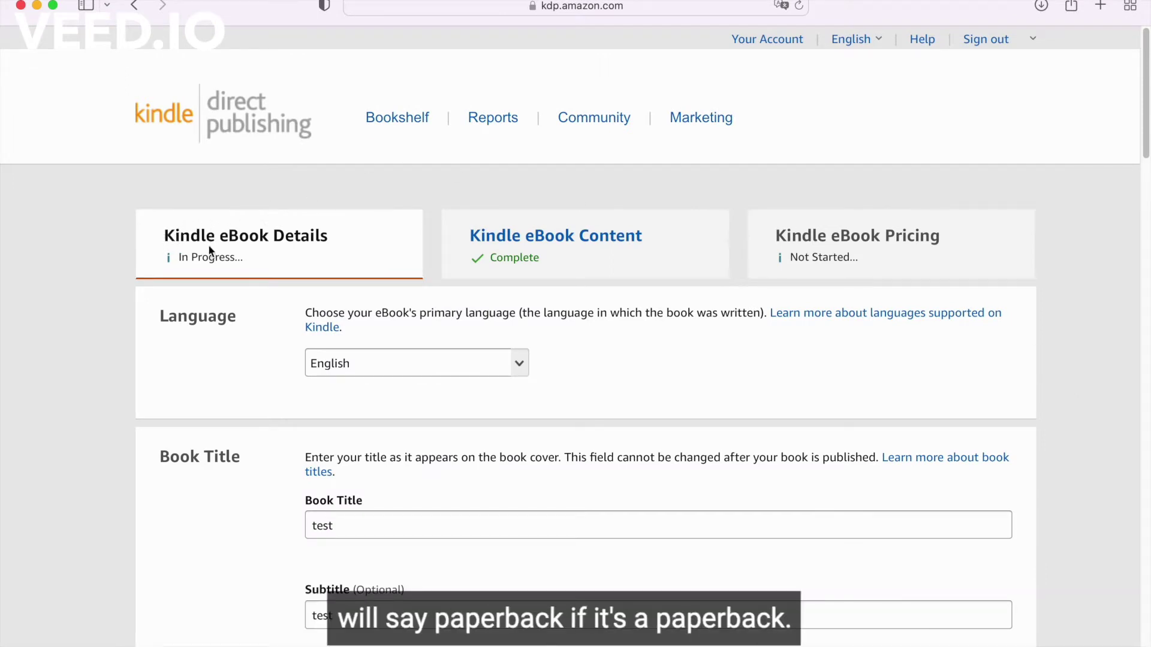
Review the Kindle eBook details form down to the Categories section, and expand the Nonfiction branch in the category chooser
{"action": "scroll", "coordinate": [217, 366], "scroll_direction": "down", "scroll_amount": 5}
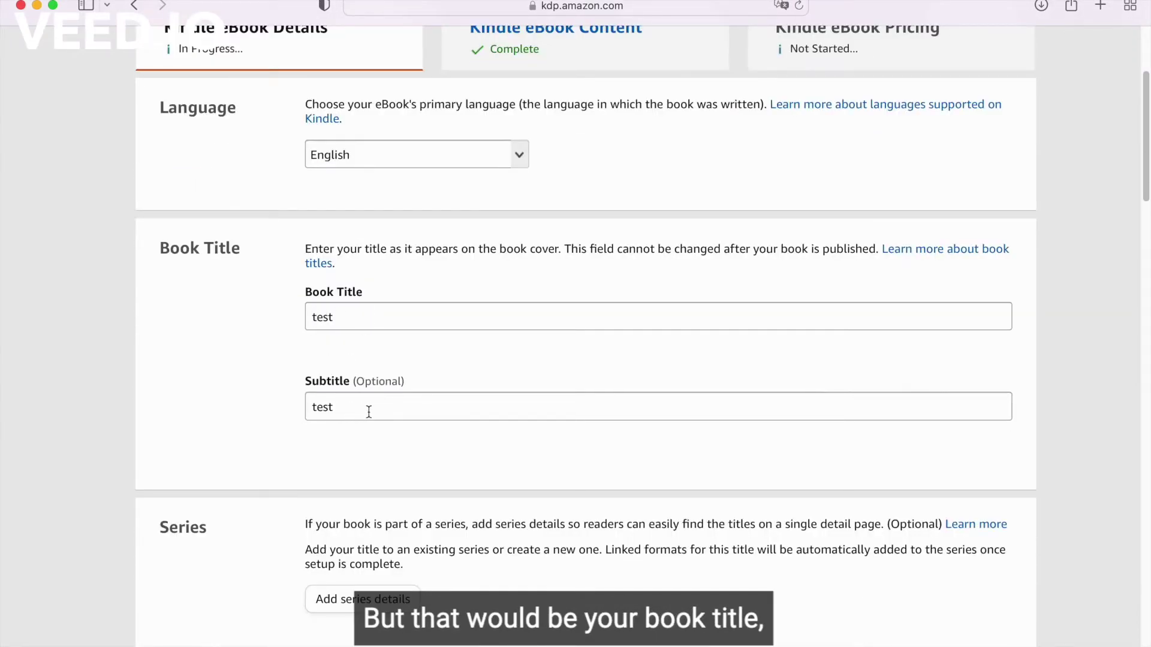
{"action": "scroll", "coordinate": [362, 412], "scroll_direction": "down", "scroll_amount": 10}
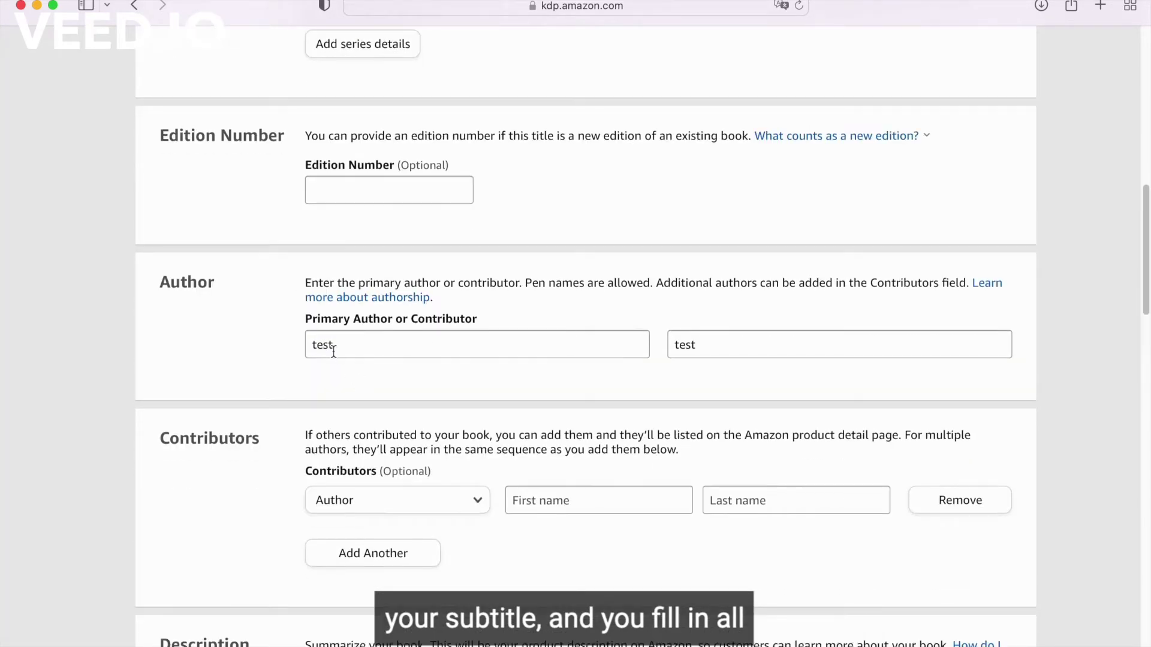
{"action": "scroll", "coordinate": [566, 419], "scroll_direction": "down", "scroll_amount": 8}
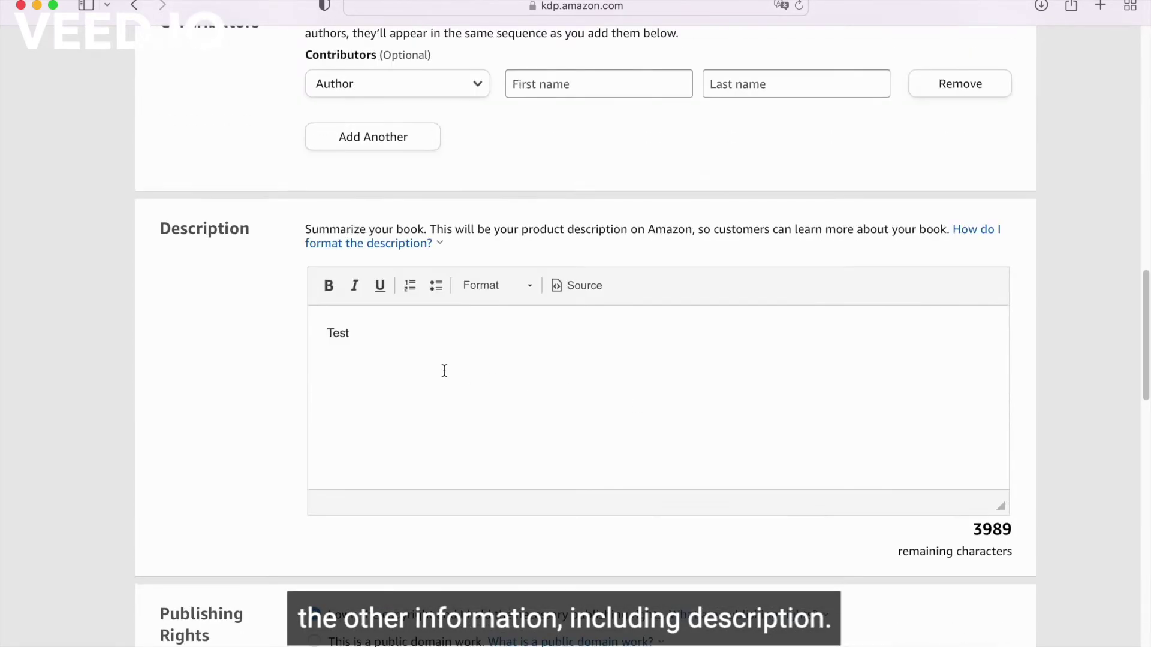
{"action": "scroll", "coordinate": [407, 365], "scroll_direction": "down", "scroll_amount": 9}
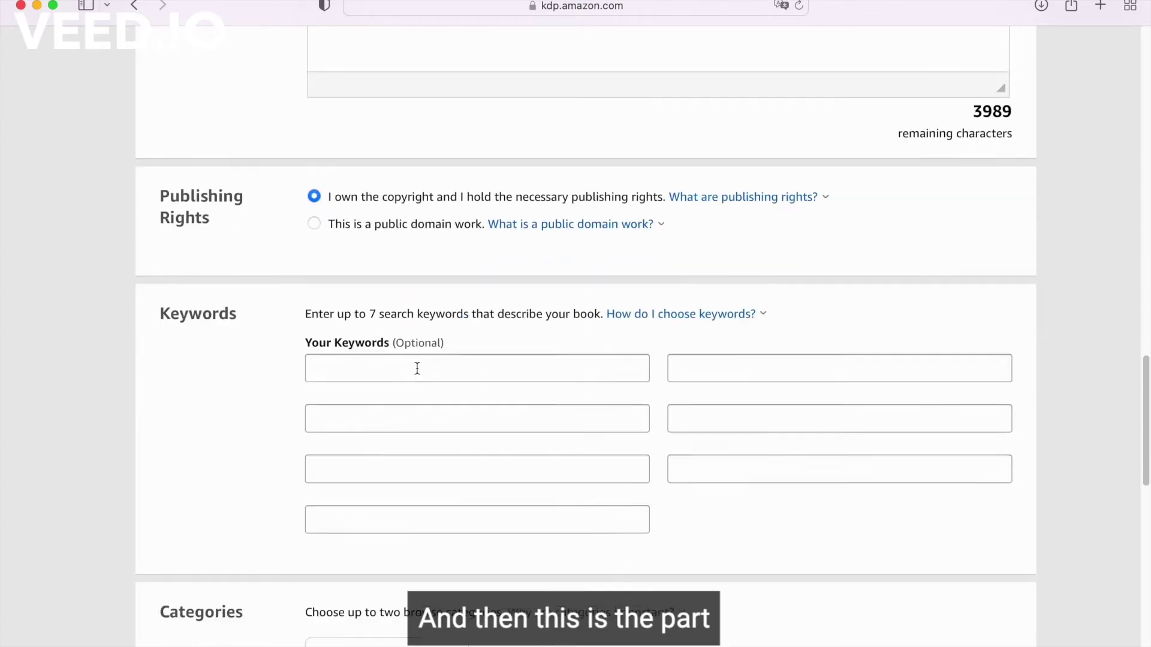
{"action": "scroll", "coordinate": [418, 368], "scroll_direction": "down", "scroll_amount": 2}
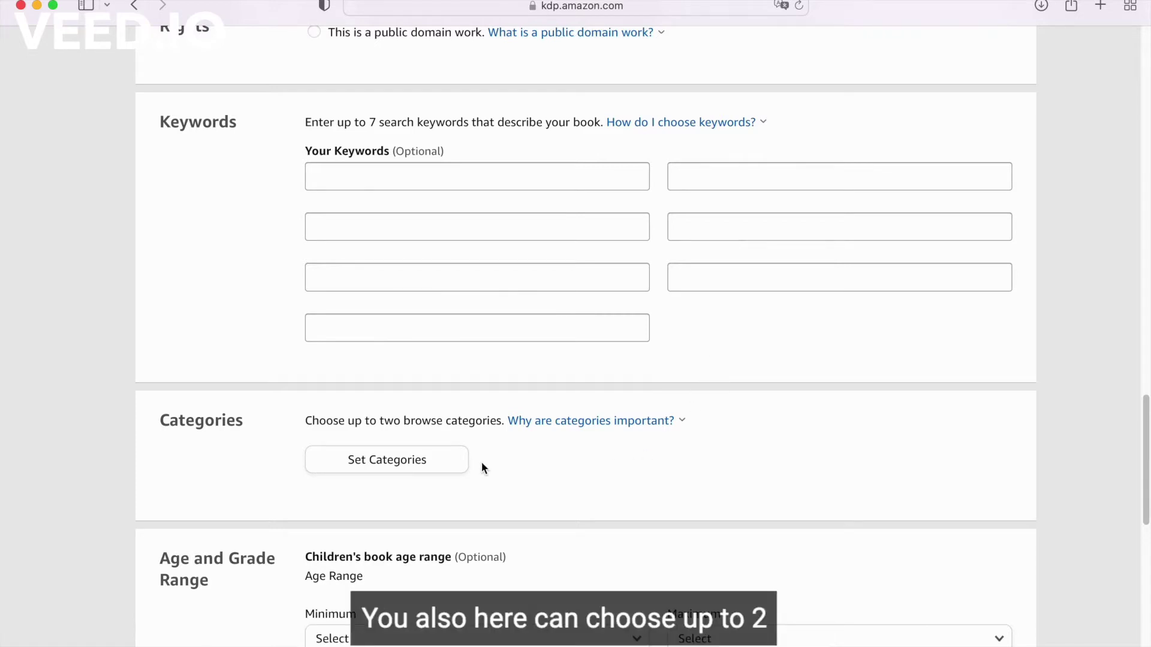
{"action": "scroll", "coordinate": [476, 459], "scroll_direction": "down", "scroll_amount": 2}
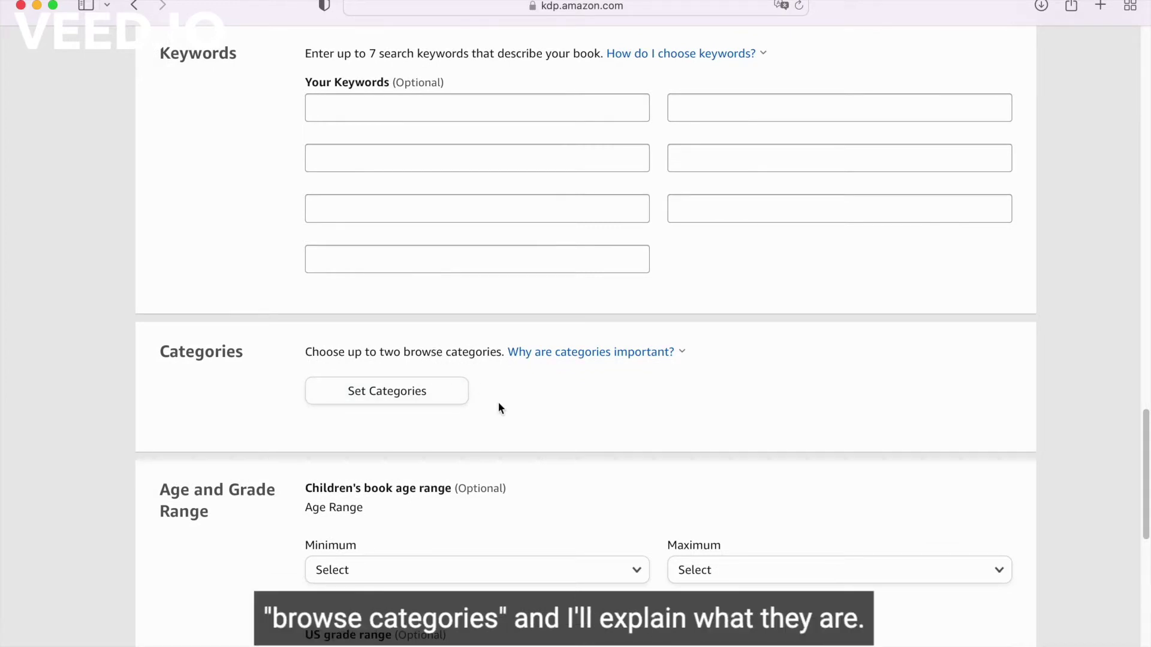
{"action": "scroll", "coordinate": [499, 402], "scroll_direction": "down", "scroll_amount": 1}
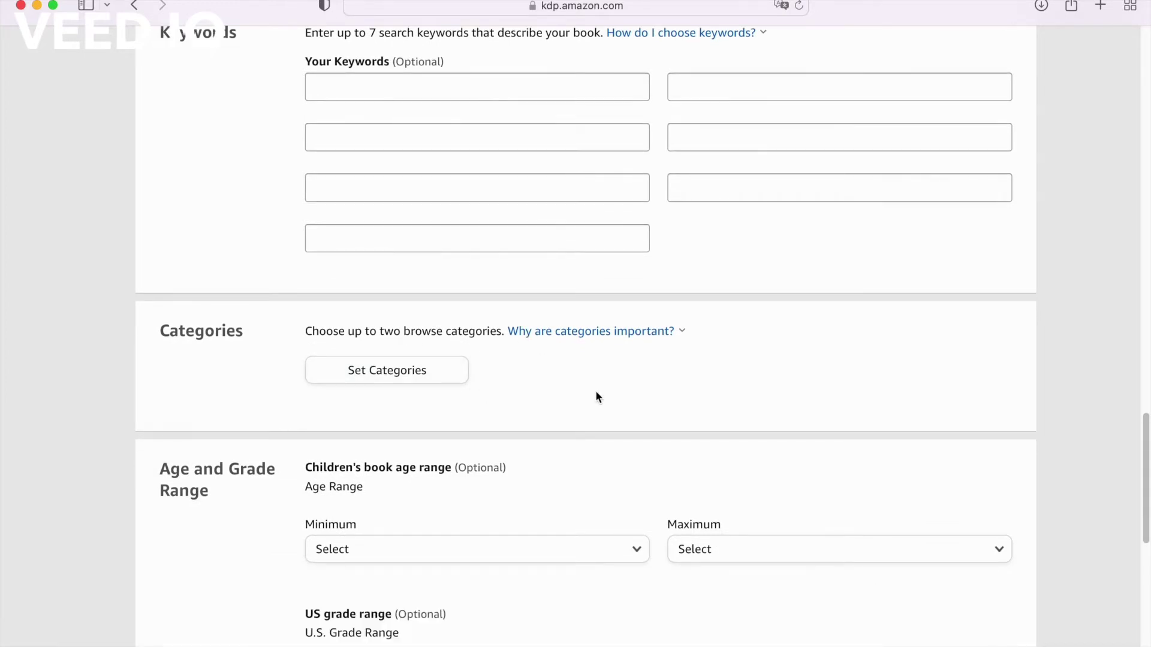
{"action": "left_click", "coordinate": [397, 376]}
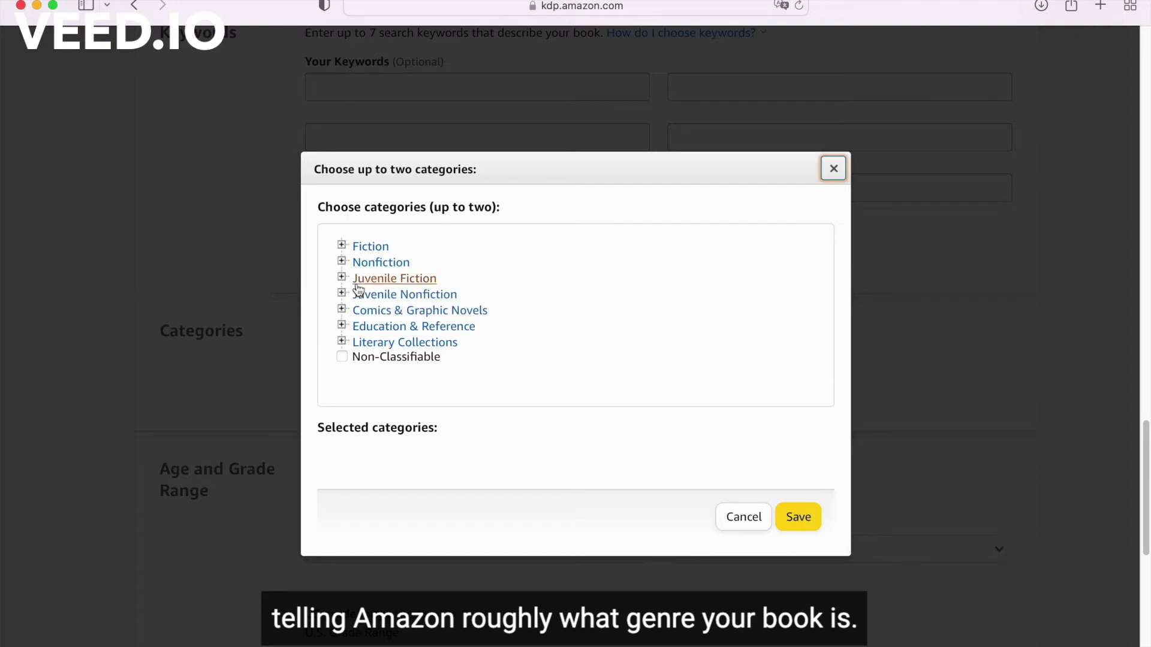
{"action": "left_click", "coordinate": [342, 262]}
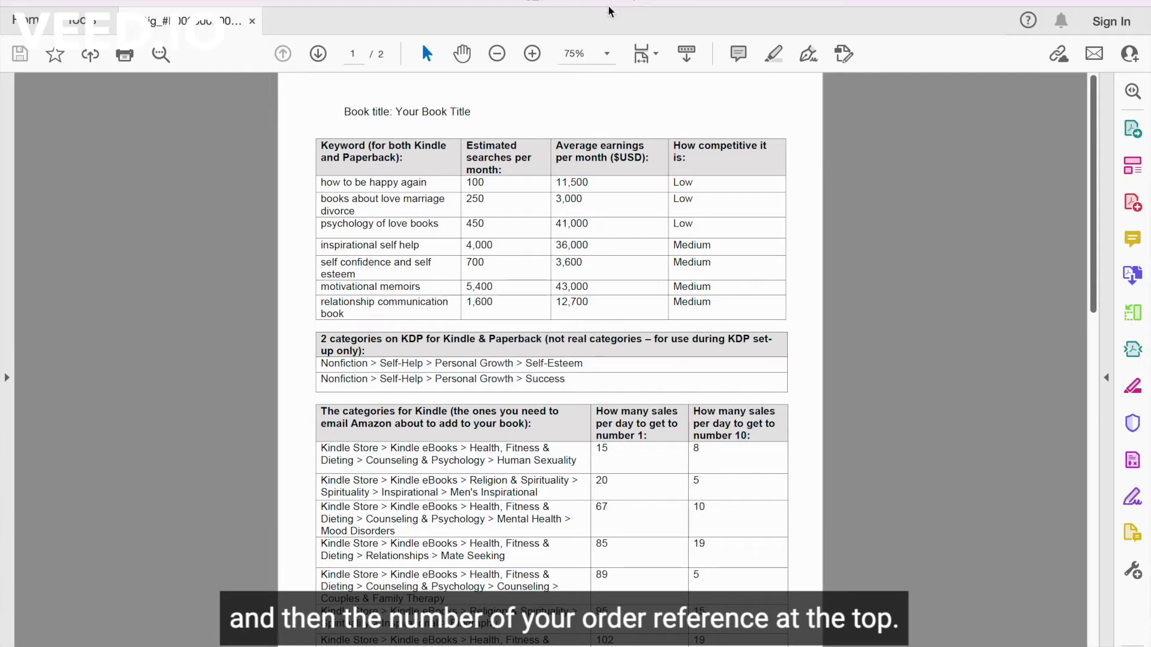
Examine the book title and the table of seven suggested keywords in the report PDF
{"action": "left_click_drag", "start_coordinate": [396, 112], "coordinate": [474, 111]}
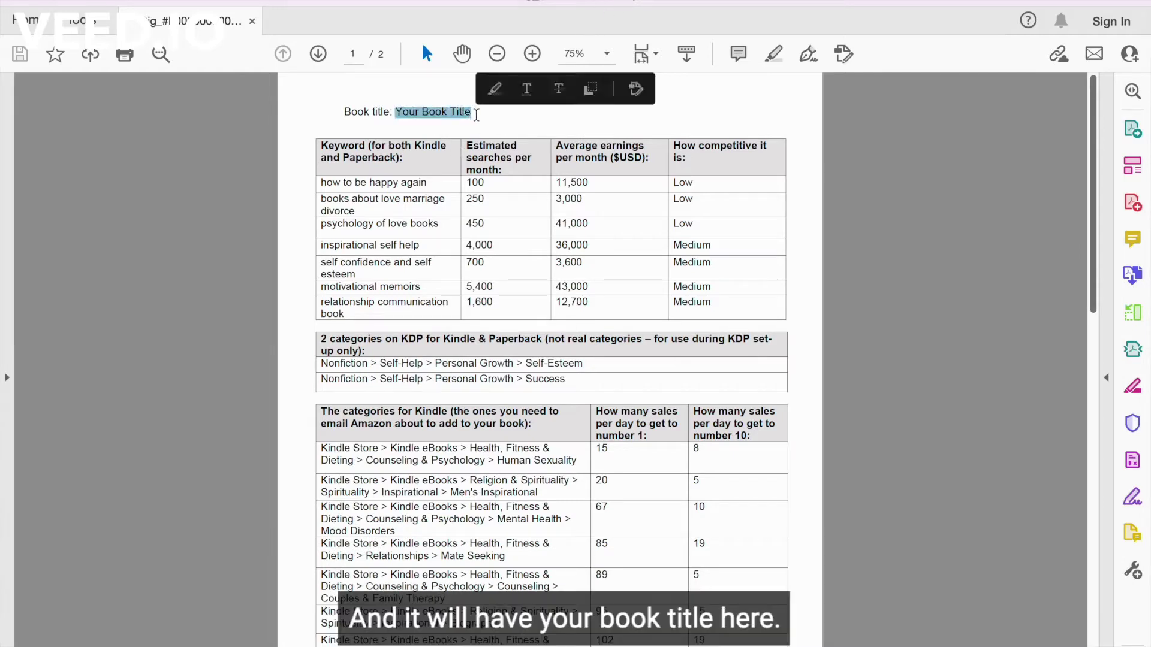
{"action": "left_click", "coordinate": [539, 224]}
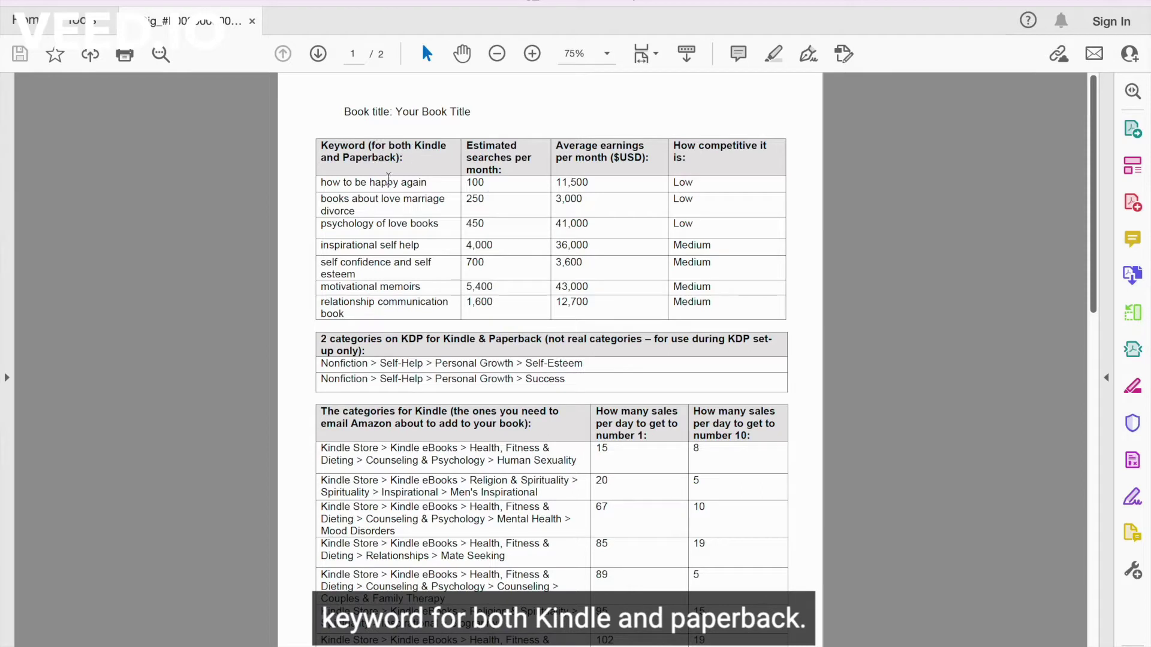
{"action": "left_click_drag", "start_coordinate": [327, 190], "coordinate": [749, 305]}
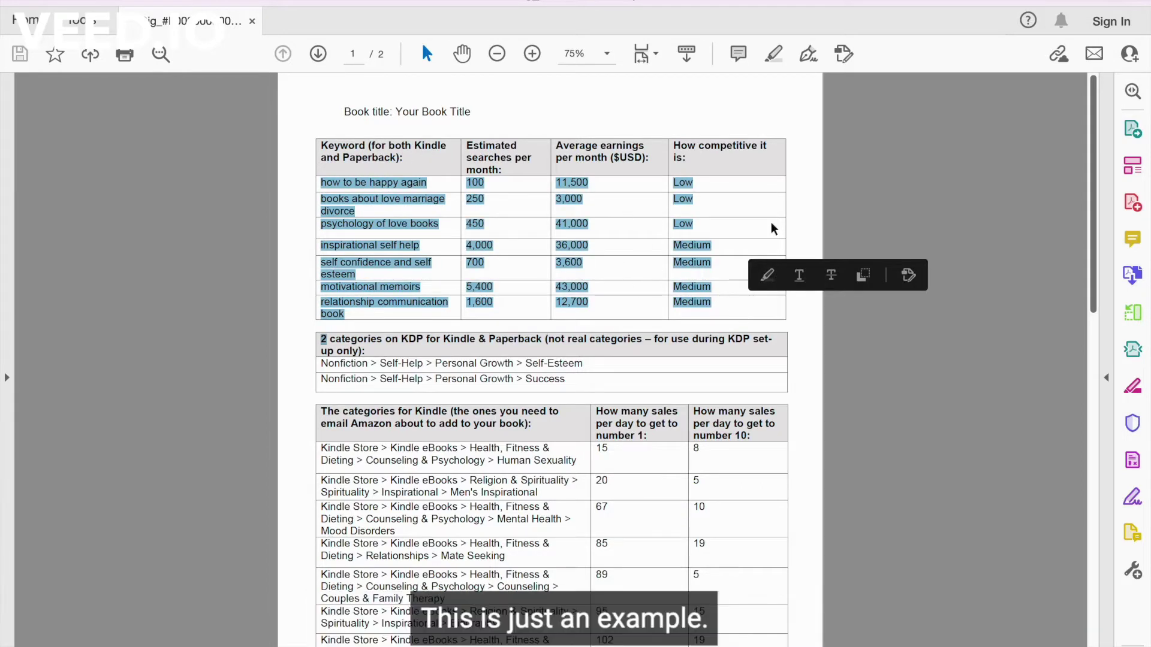
{"action": "left_click", "coordinate": [823, 217]}
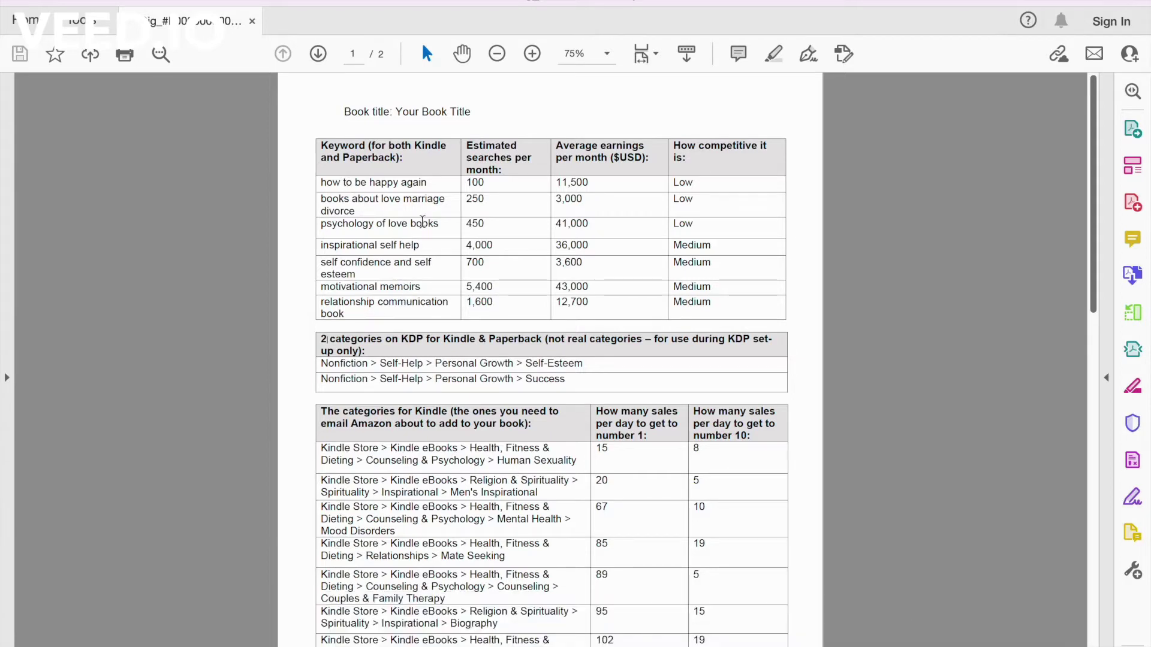
Copy the keyword "how to be happy again" from the report into the first keyword field of the eBook details form in Safari
{"action": "left_click_drag", "start_coordinate": [429, 183], "coordinate": [328, 179]}
{"action": "key", "text": "super+c"}
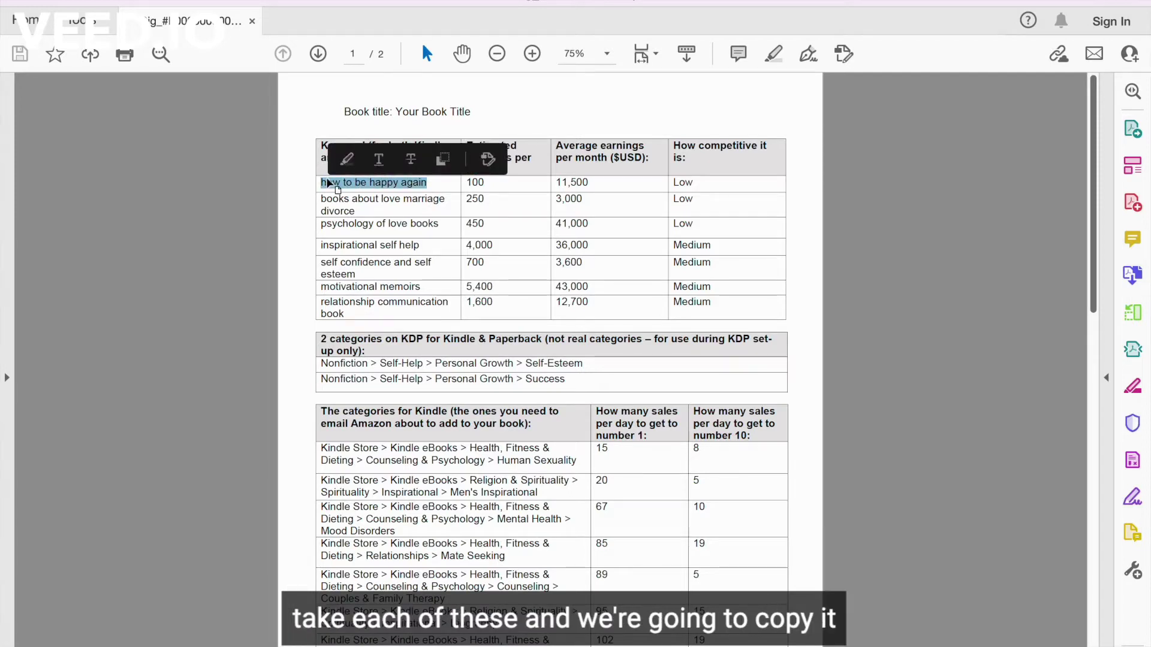
{"action": "mouse_move", "coordinate": [230, 640]}
{"action": "left_click", "coordinate": [129, 641]}
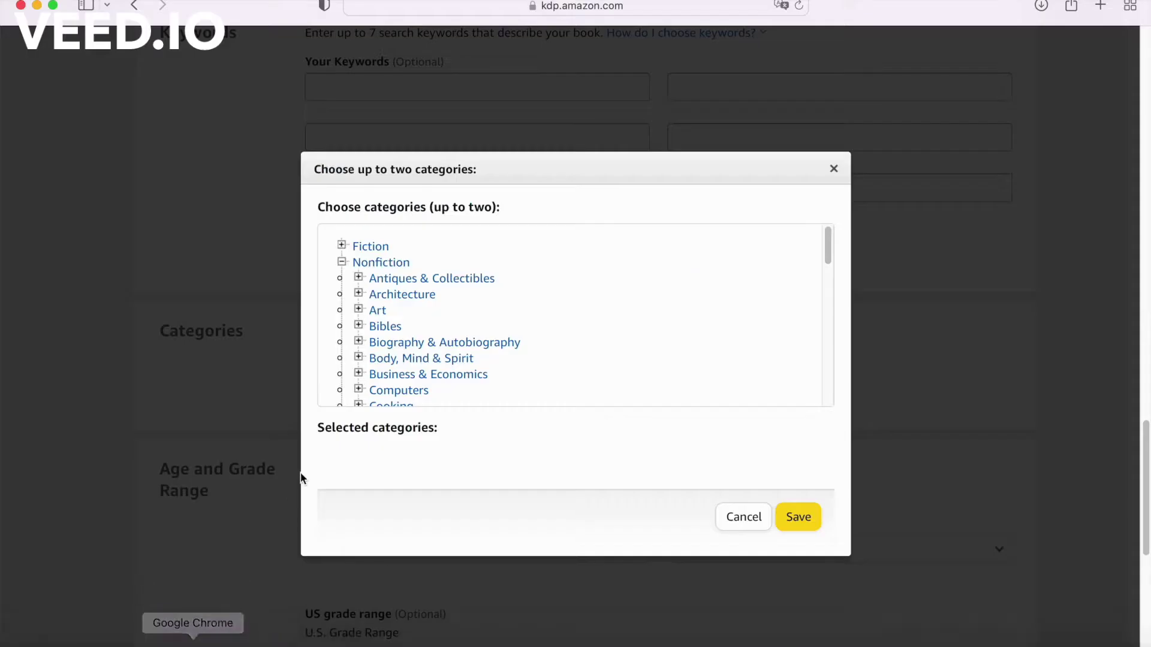
{"action": "left_click", "coordinate": [749, 522]}
{"action": "scroll", "coordinate": [598, 432], "scroll_direction": "up", "scroll_amount": 2}
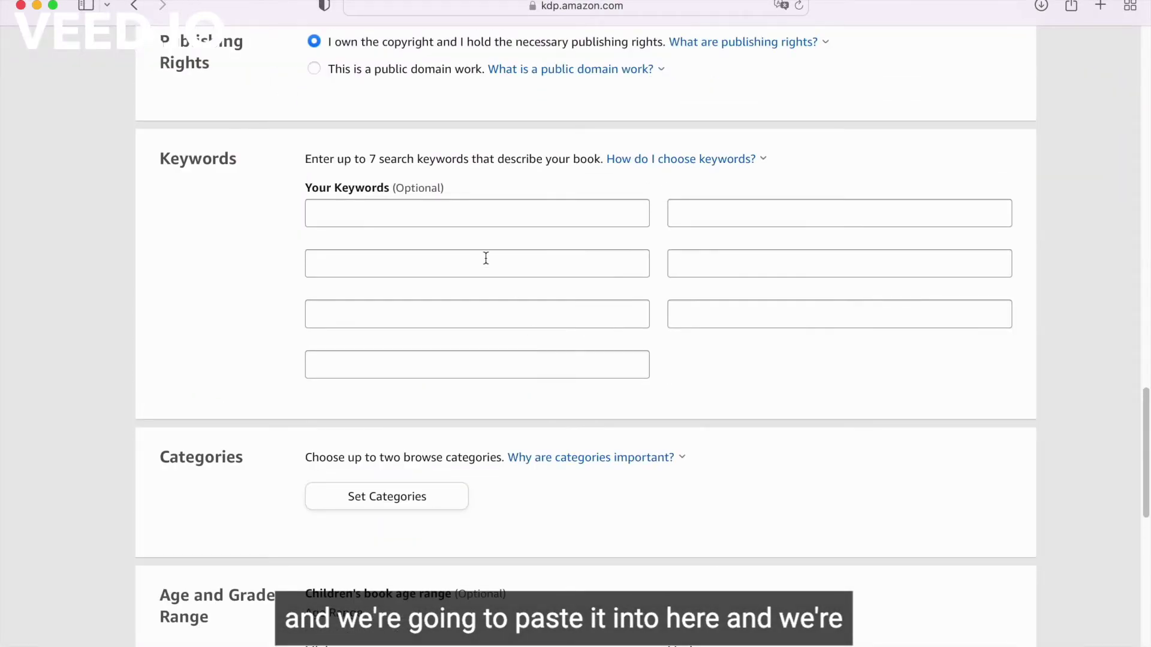
{"action": "left_click", "coordinate": [463, 219]}
{"action": "key", "text": "super+v"}
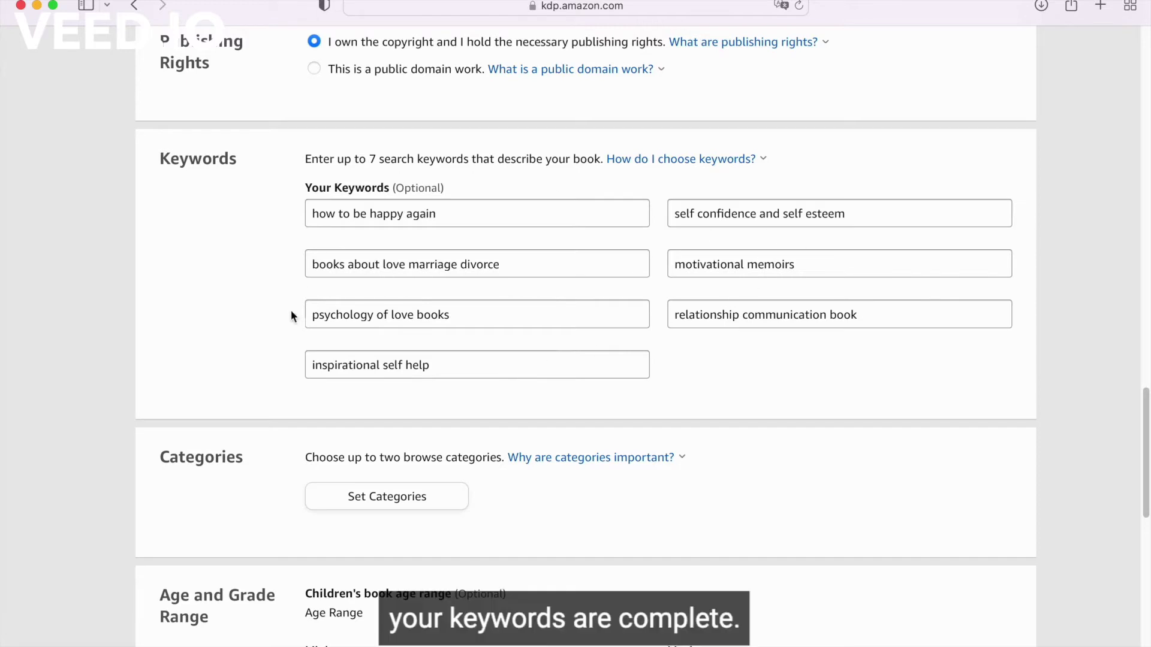
Switch to the report PDF in Adobe Acrobat Reader and examine its KDP set-up categories and Kindle category tables
{"action": "scroll", "coordinate": [645, 206], "scroll_direction": "down", "scroll_amount": 4}
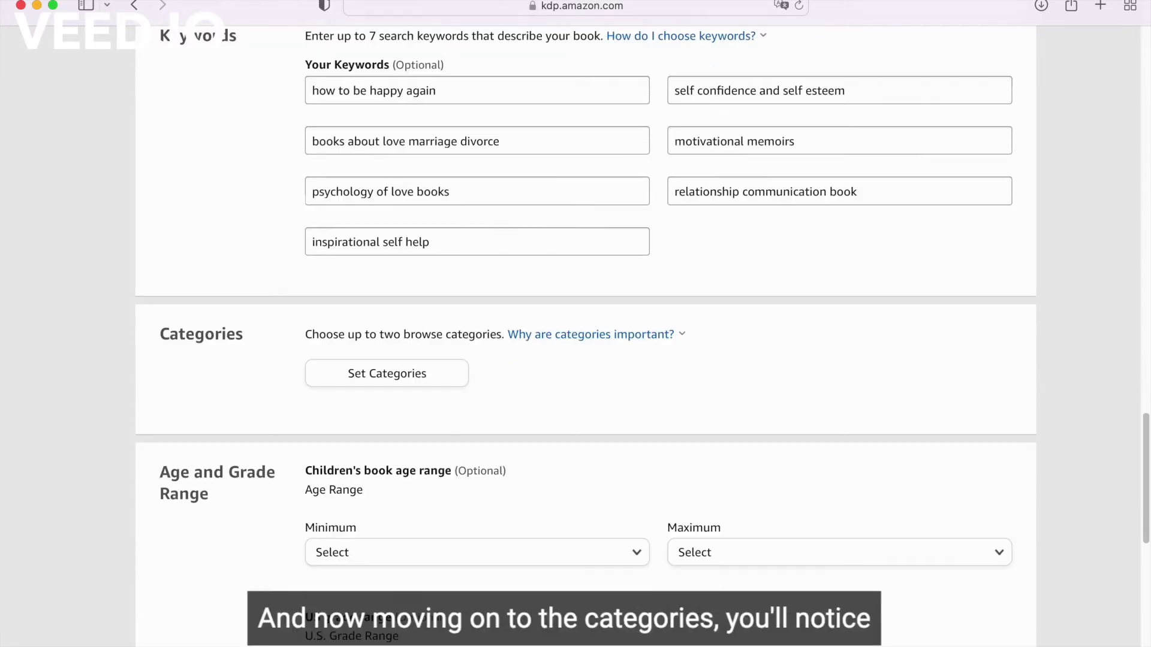
{"action": "scroll", "coordinate": [501, 381], "scroll_direction": "down", "scroll_amount": 1}
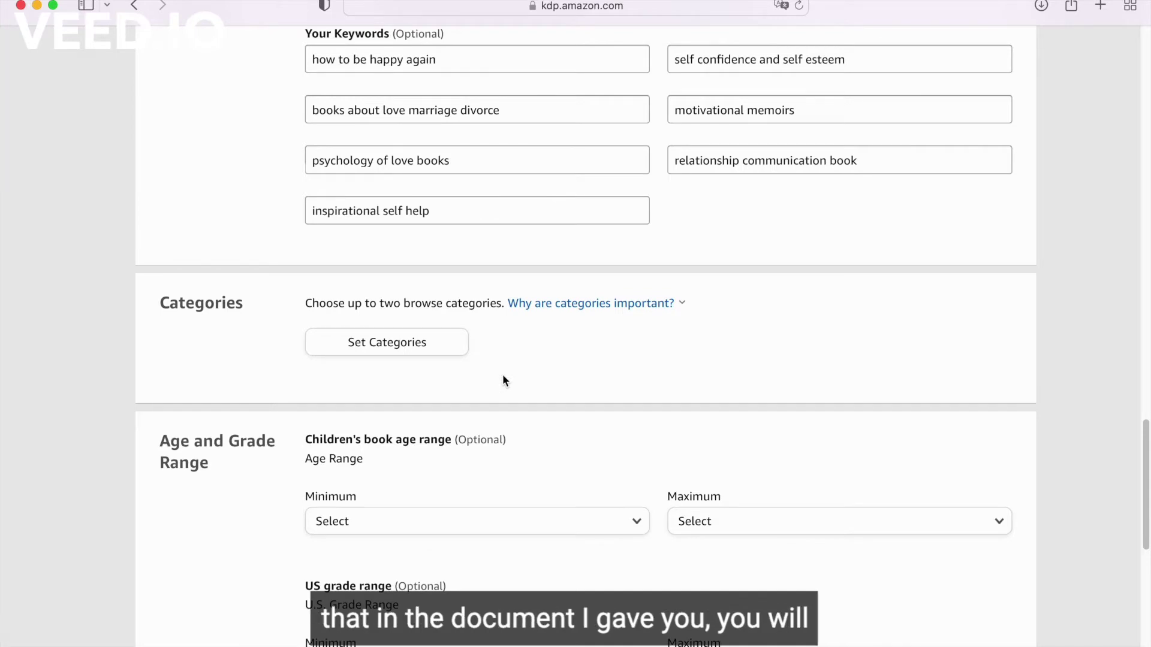
{"action": "left_click", "coordinate": [860, 639]}
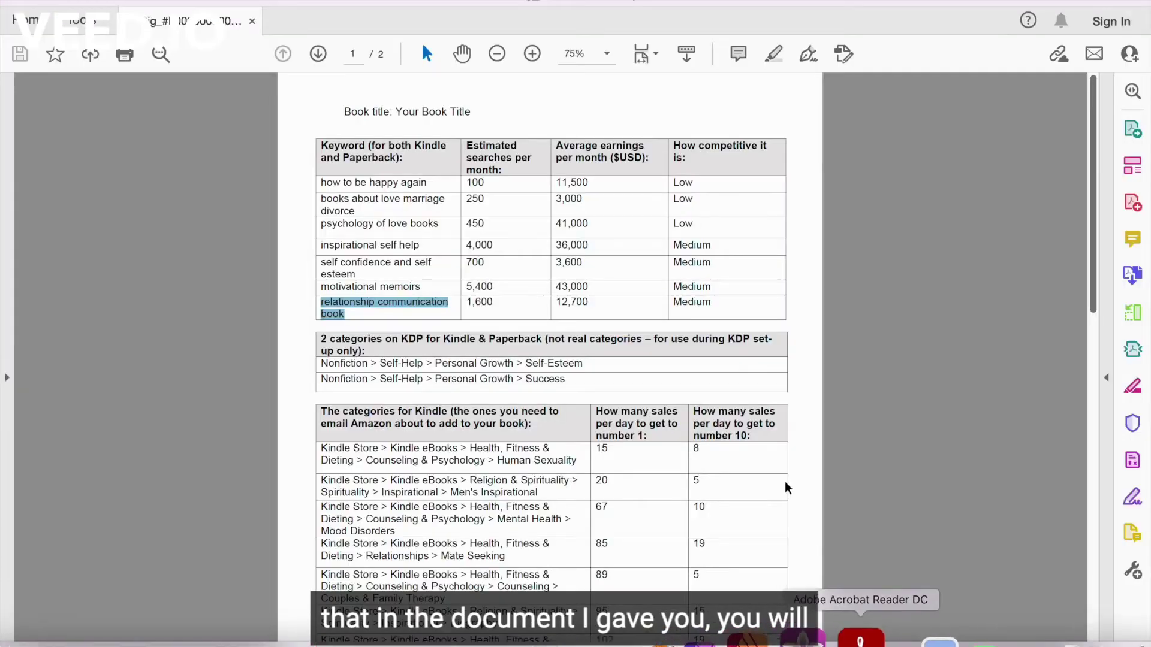
{"action": "scroll", "coordinate": [787, 488], "scroll_direction": "down", "scroll_amount": 5}
{"action": "left_click", "coordinate": [724, 325]}
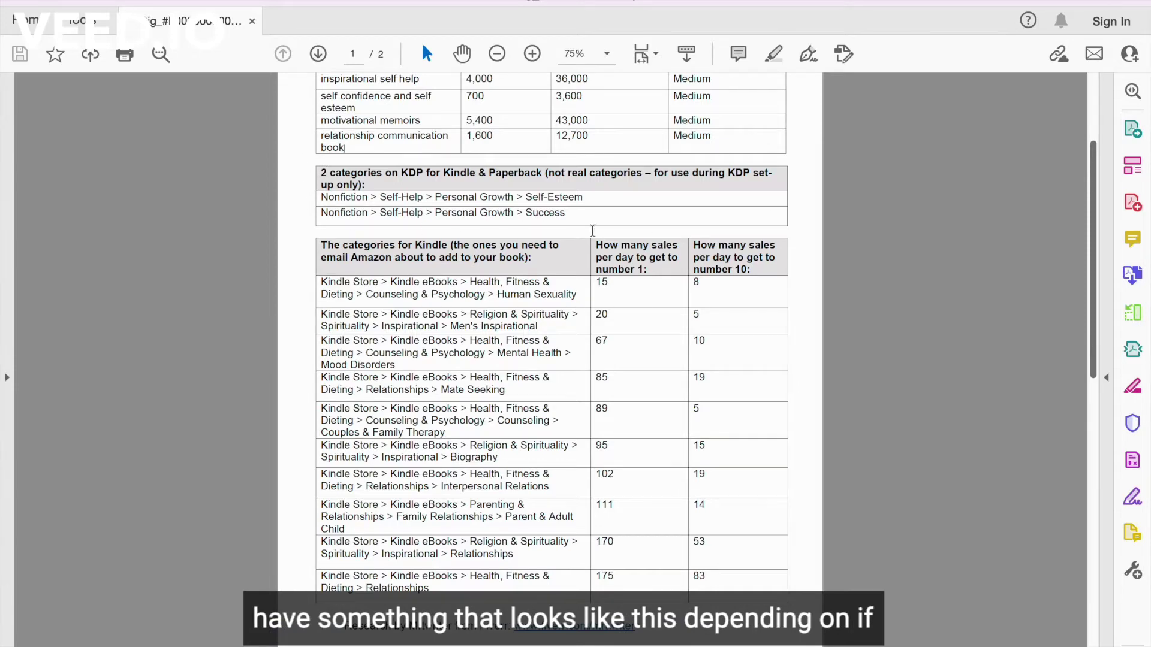
{"action": "scroll", "coordinate": [607, 240], "scroll_direction": "up", "scroll_amount": 5}
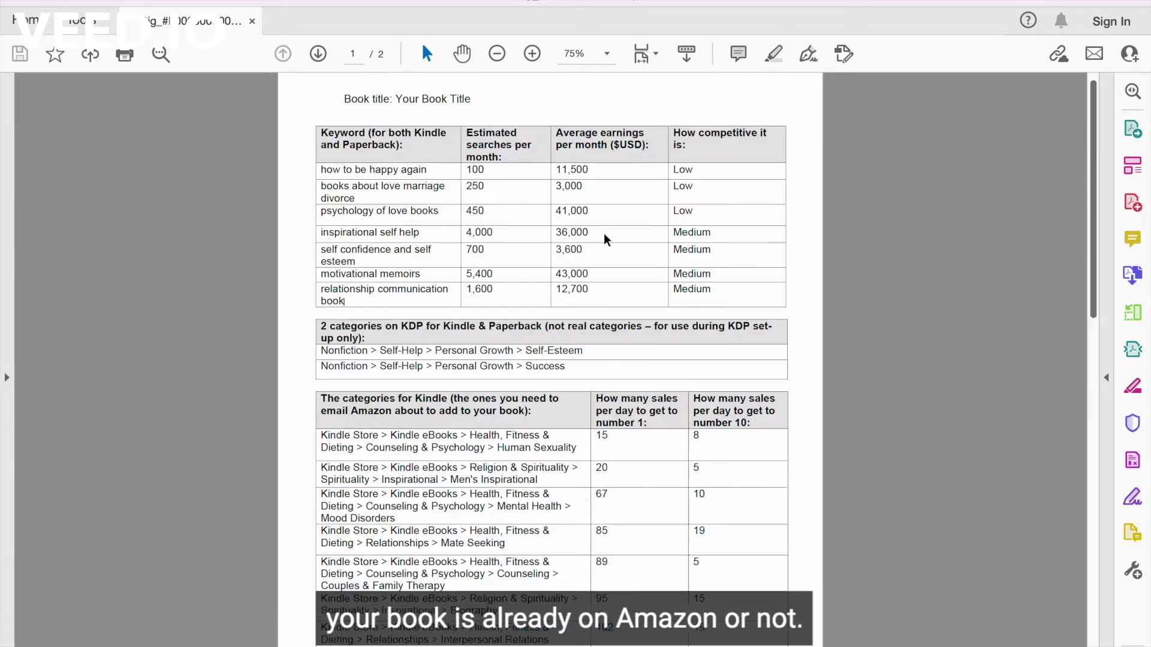
{"action": "scroll", "coordinate": [607, 240], "scroll_direction": "up", "scroll_amount": 1}
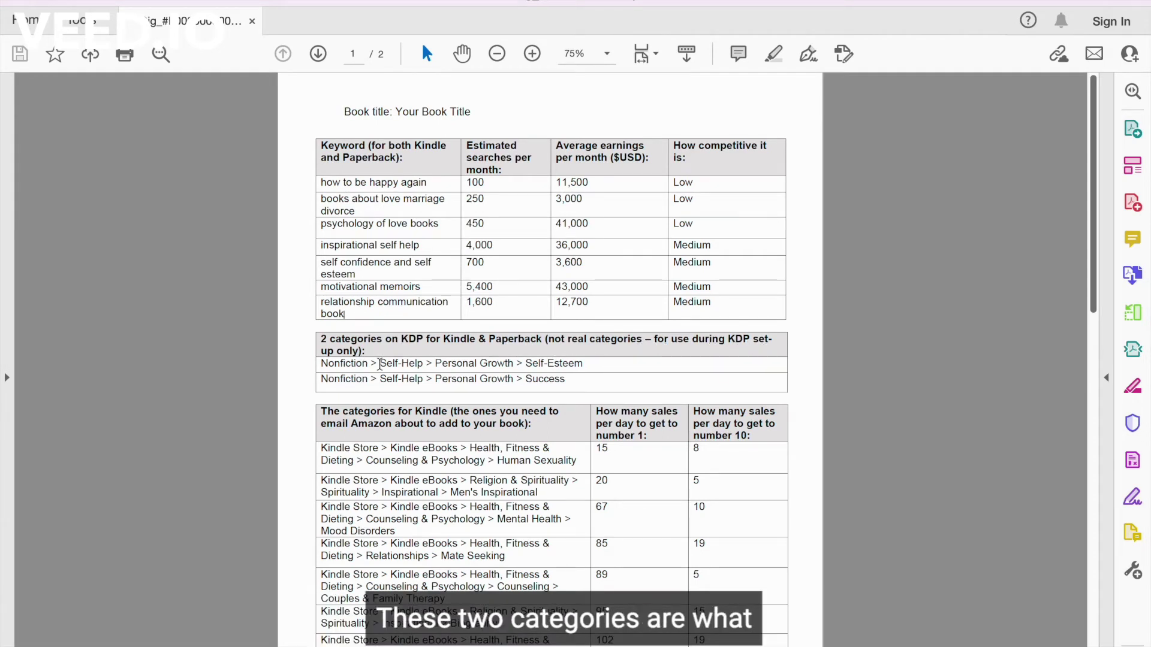
Check the paths of the two KDP set-up categories in the report against the form's Categories section
{"action": "left_click_drag", "start_coordinate": [583, 366], "coordinate": [433, 364]}
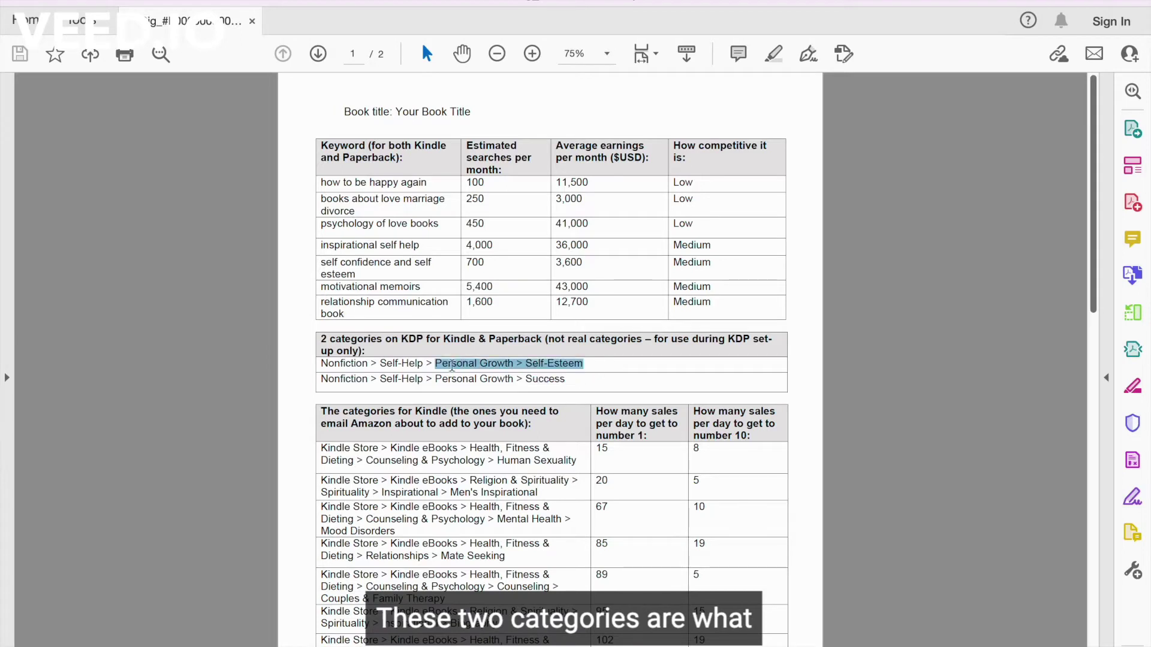
{"action": "left_click", "coordinate": [431, 363]}
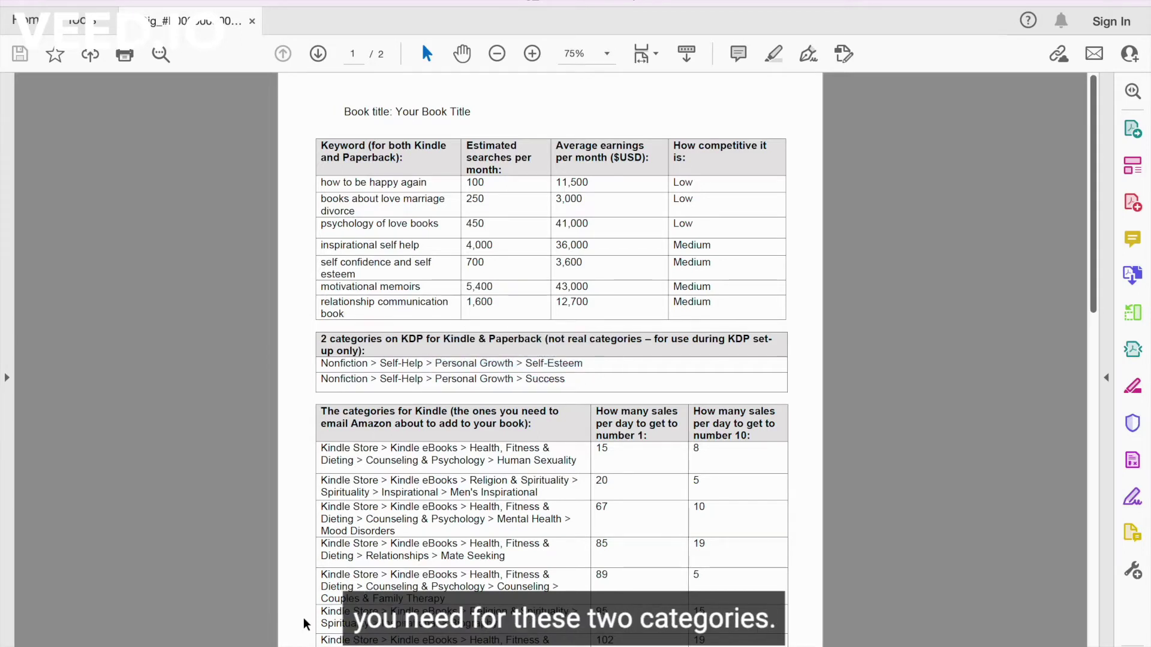
{"action": "left_click", "coordinate": [153, 633]}
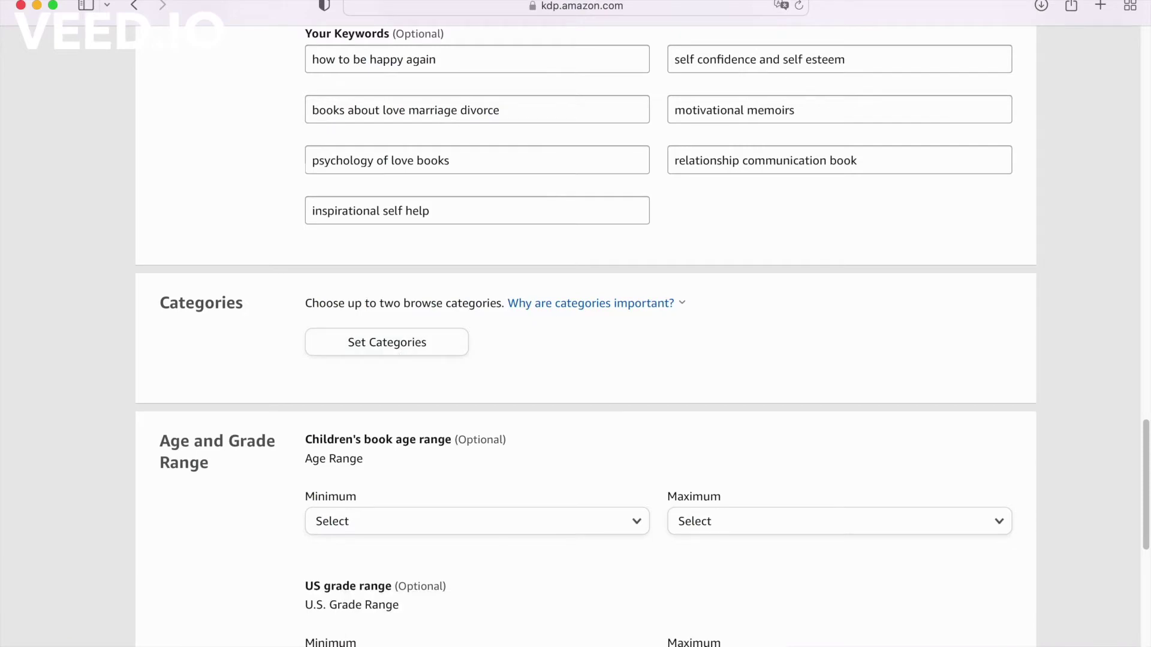
{"action": "left_click", "coordinate": [848, 636]}
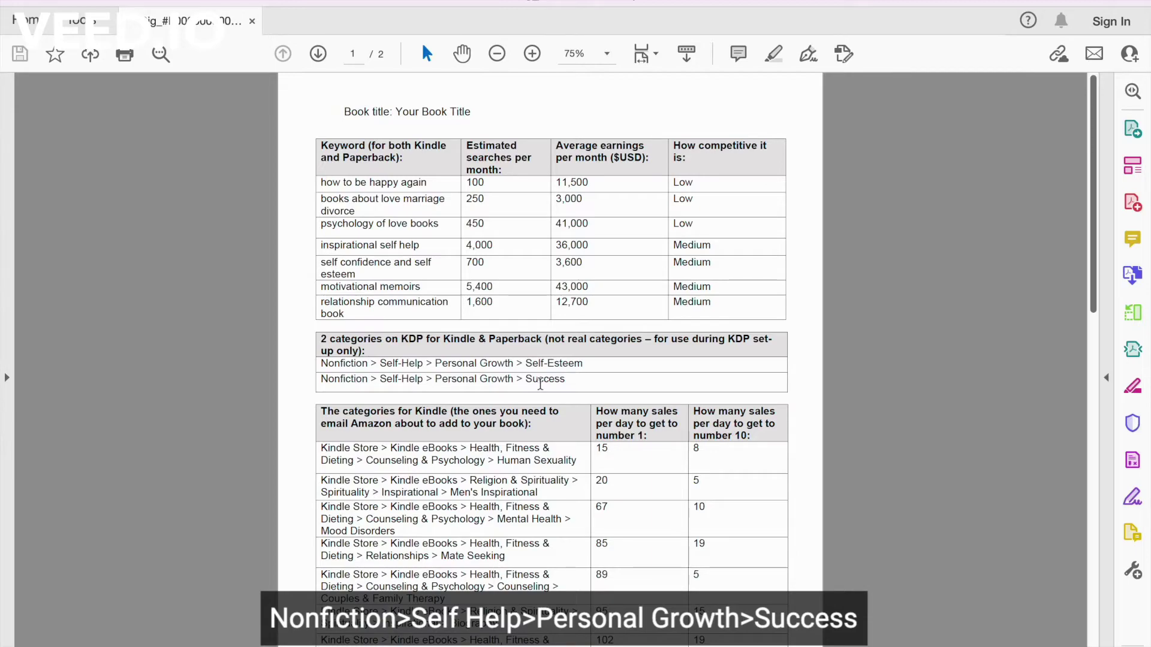
Return to the eBook details form in Safari, open the category chooser and expand Self-Help under Nonfiction
{"action": "left_click", "coordinate": [180, 629]}
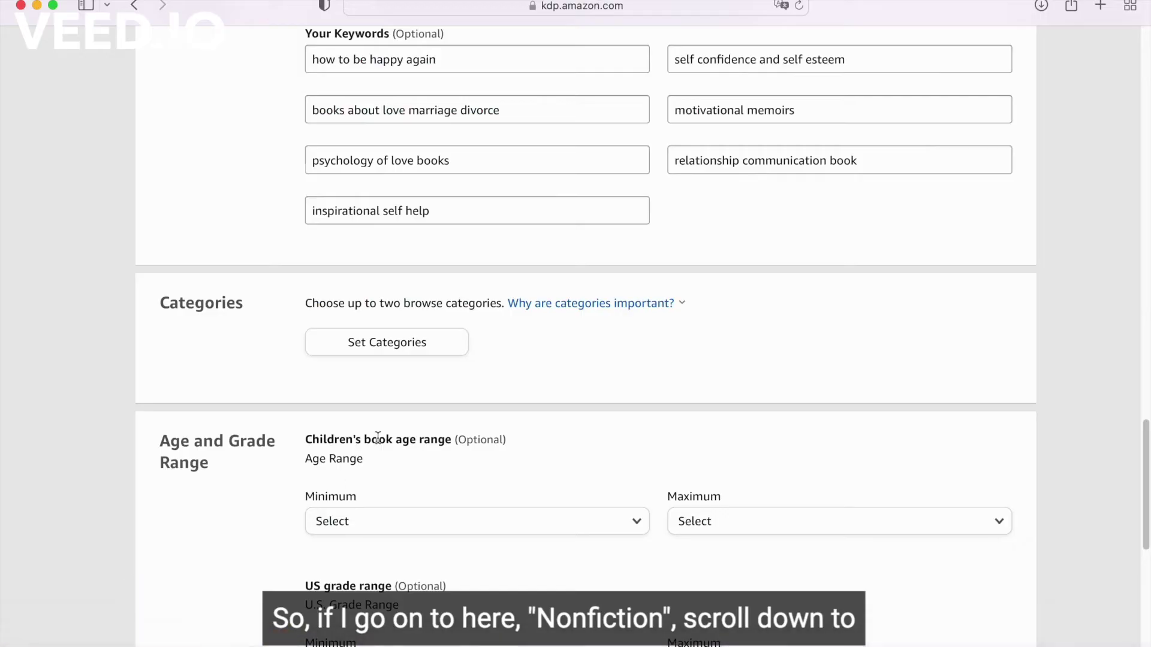
{"action": "left_click", "coordinate": [443, 344]}
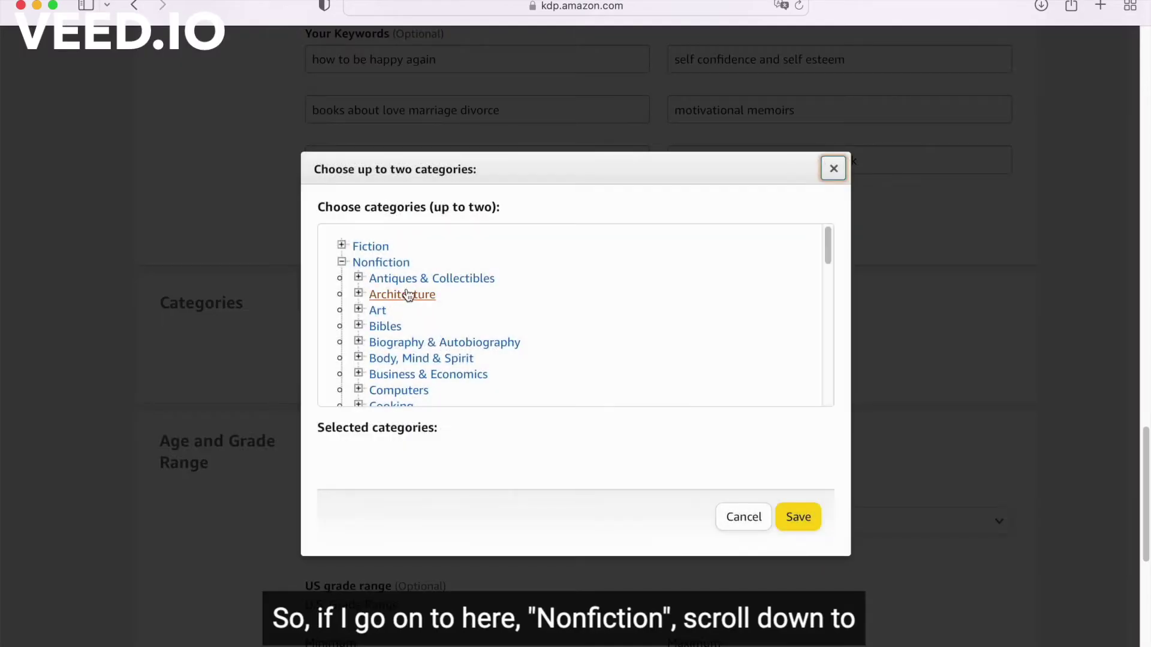
{"action": "scroll", "coordinate": [479, 339], "scroll_direction": "down", "scroll_amount": 3}
{"action": "scroll", "coordinate": [456, 348], "scroll_direction": "down", "scroll_amount": 8}
{"action": "scroll", "coordinate": [454, 353], "scroll_direction": "down", "scroll_amount": 4}
{"action": "left_click", "coordinate": [358, 354]}
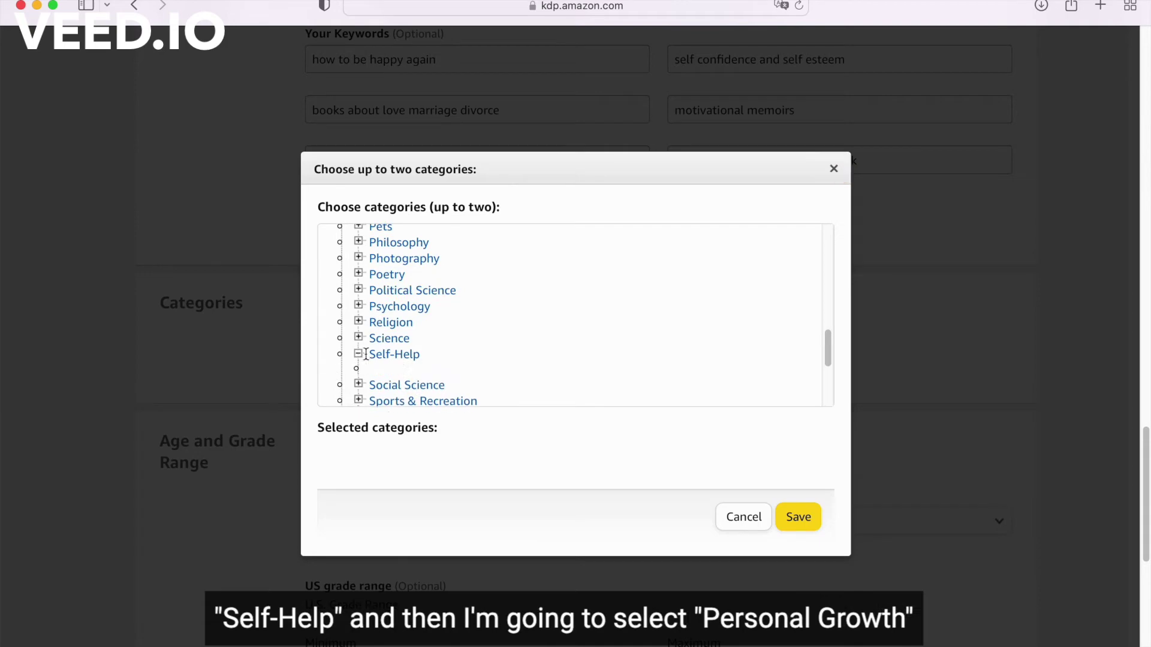
Expand Personal Growth under Self-Help and select the Success and Self-Esteem categories
{"action": "scroll", "coordinate": [463, 360], "scroll_direction": "down", "scroll_amount": 5}
{"action": "scroll", "coordinate": [463, 359], "scroll_direction": "down", "scroll_amount": 5}
{"action": "scroll", "coordinate": [468, 370], "scroll_direction": "down", "scroll_amount": 3}
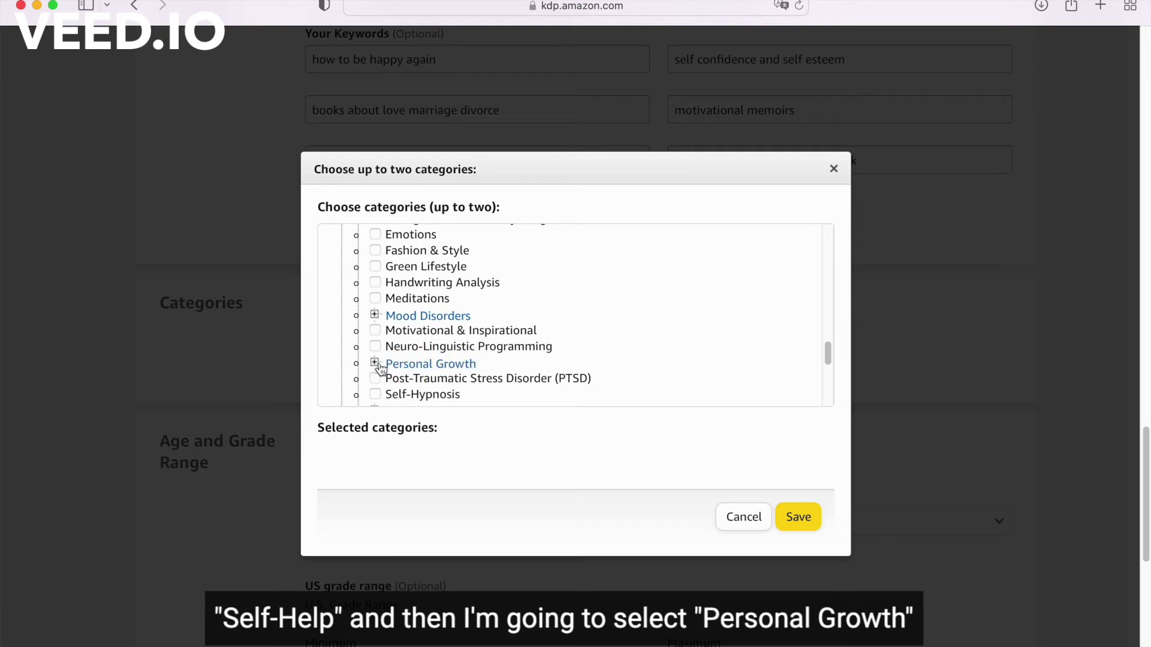
{"action": "left_click", "coordinate": [378, 365]}
{"action": "scroll", "coordinate": [470, 363], "scroll_direction": "down", "scroll_amount": 3}
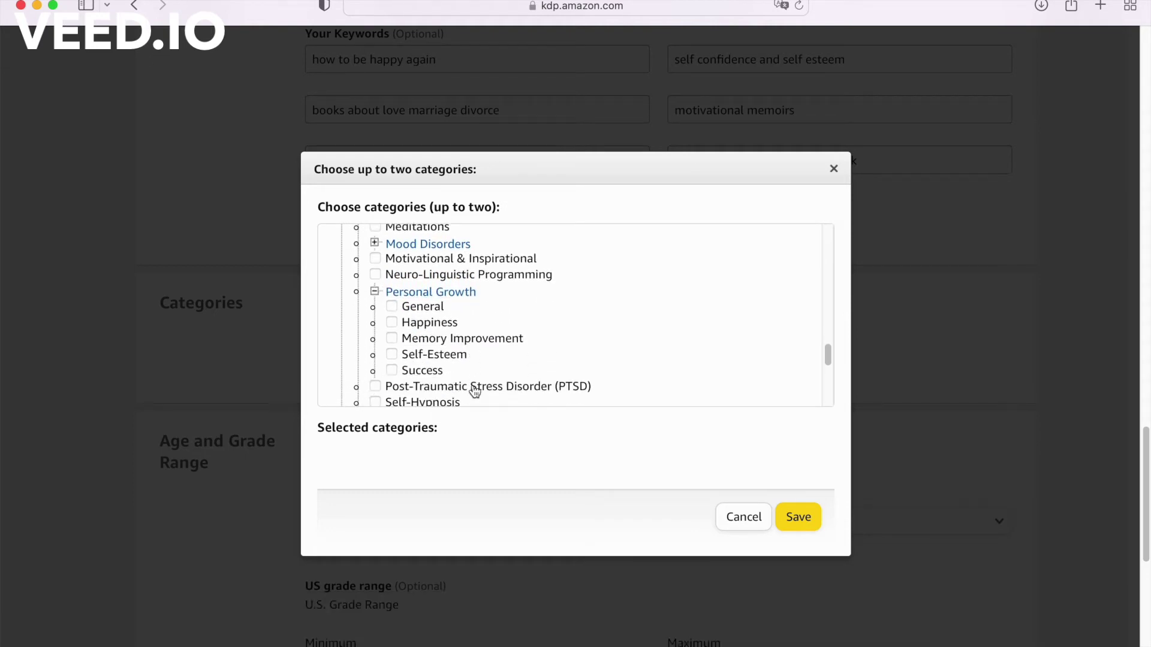
{"action": "left_click", "coordinate": [424, 372]}
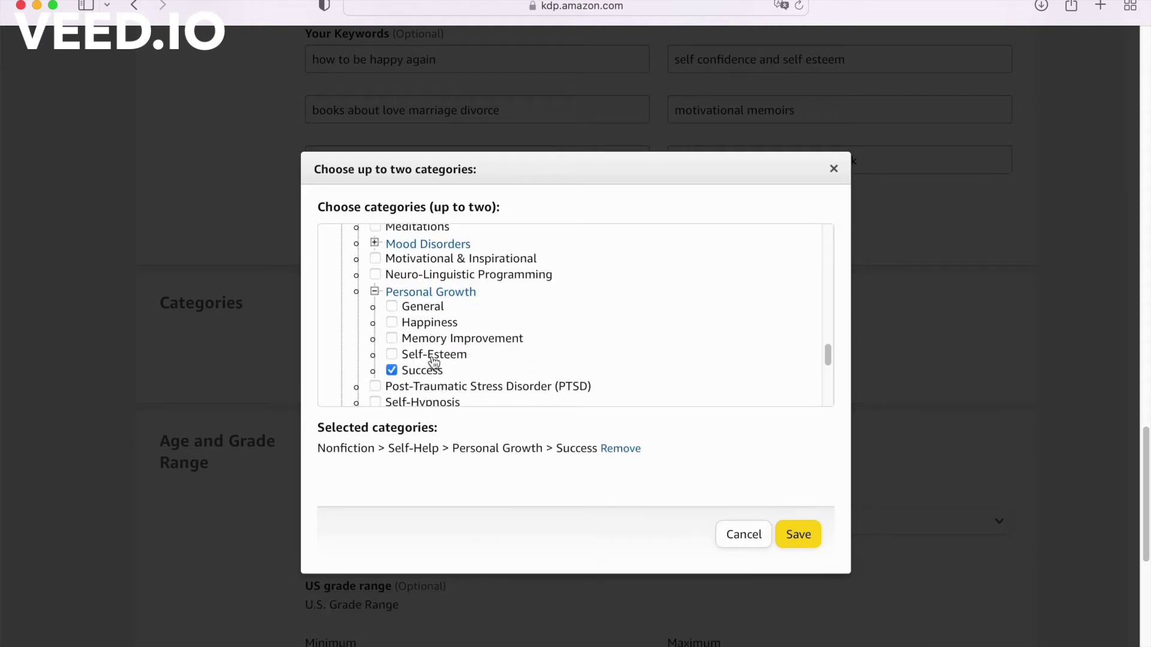
{"action": "left_click", "coordinate": [434, 358]}
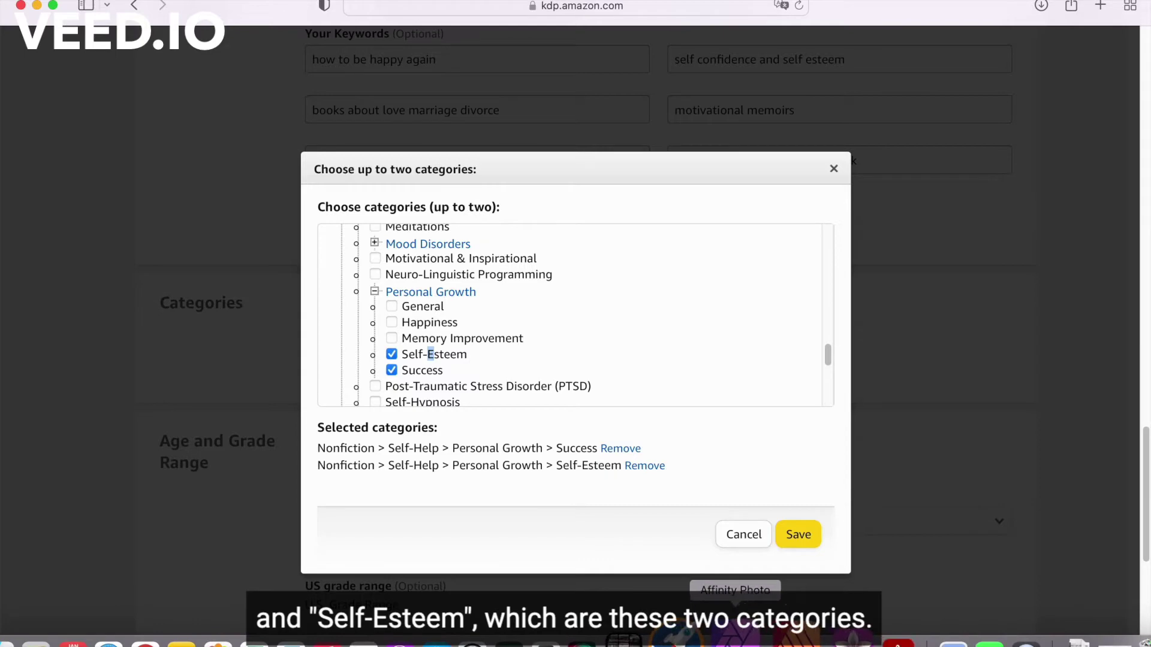
Switch to the report in Adobe Acrobat Reader and compare its two KDP set-up categories with the ones selected
{"action": "left_click", "coordinate": [849, 643]}
{"action": "left_click_drag", "start_coordinate": [565, 379], "coordinate": [343, 365]}
{"action": "left_click", "coordinate": [344, 365]}
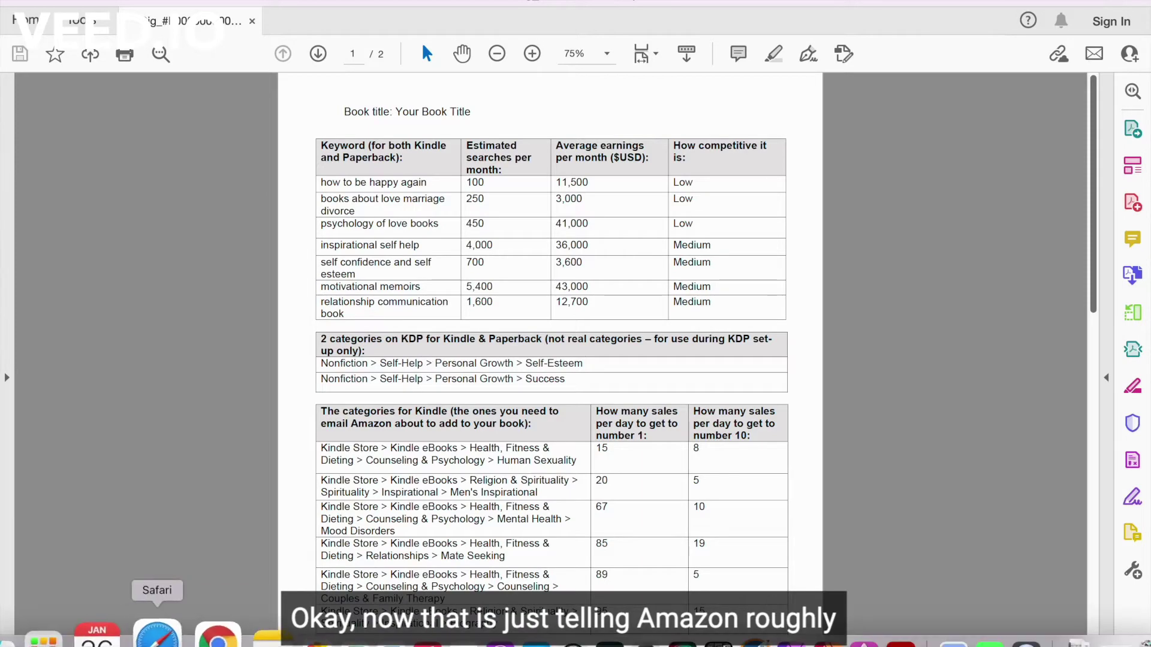
Return to the category chooser in Safari and save the selected Success and Self-Esteem categories
{"action": "left_click", "coordinate": [165, 634]}
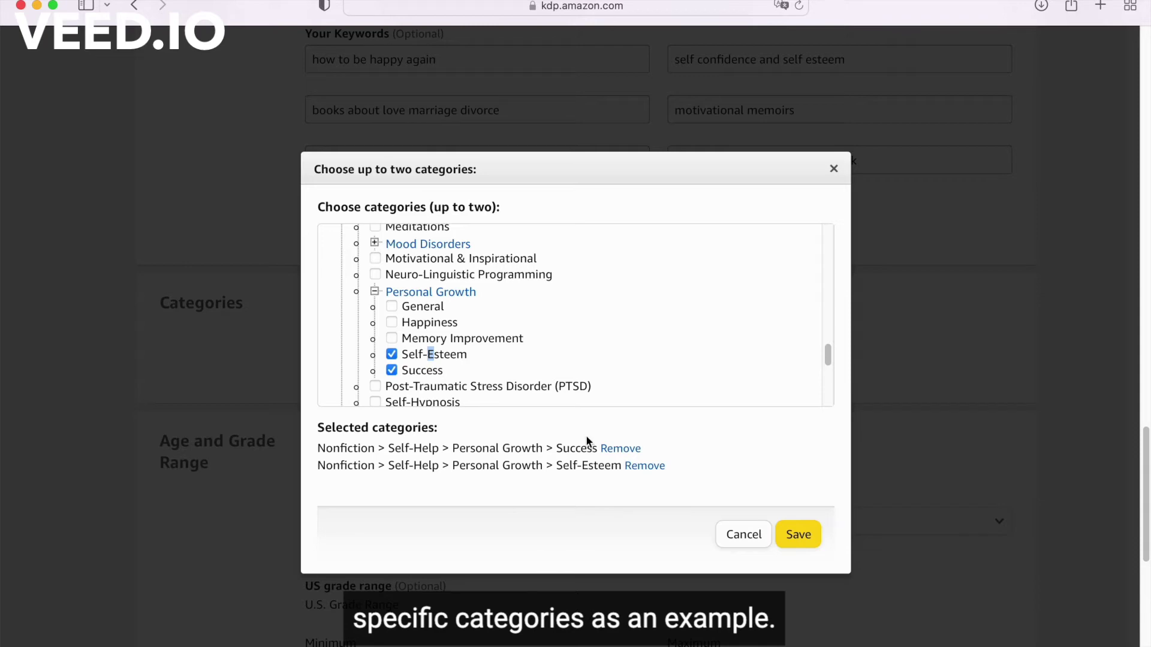
{"action": "left_click", "coordinate": [807, 543]}
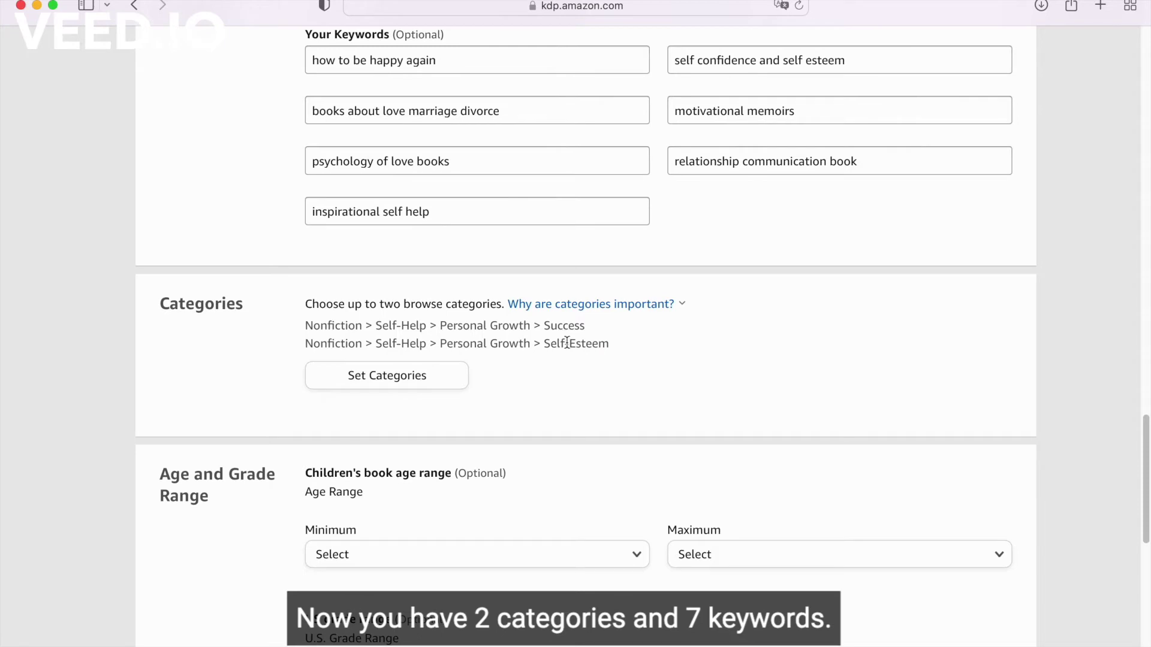
{"action": "scroll", "coordinate": [564, 339], "scroll_direction": "up", "scroll_amount": 2}
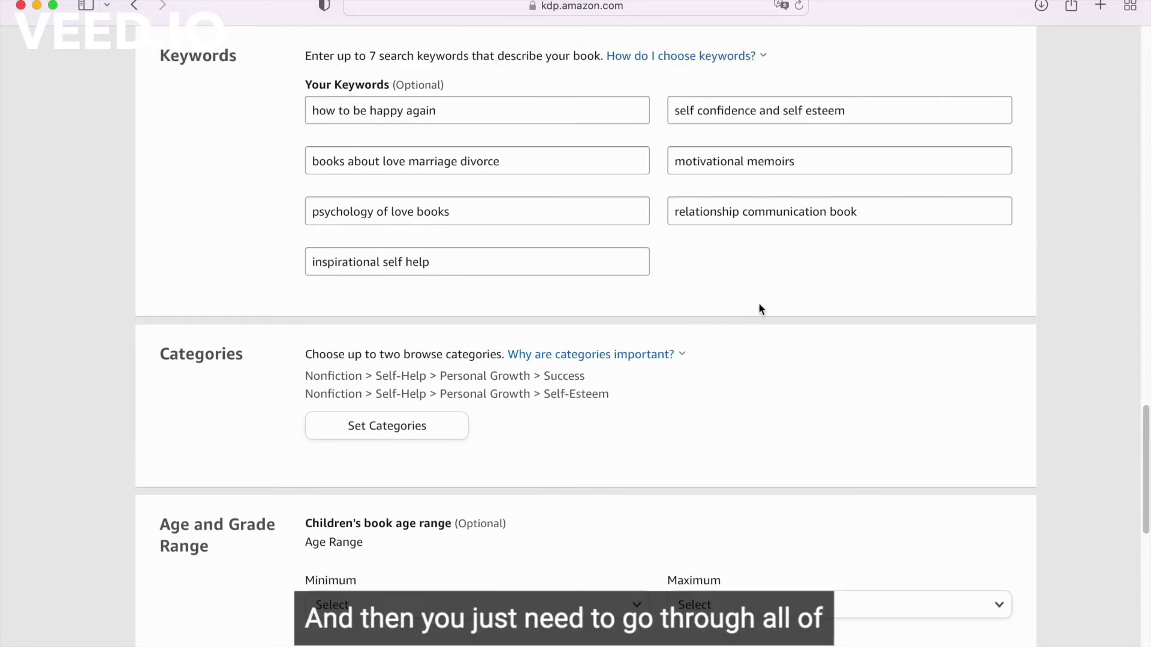
Save the Kindle eBook details with the age range and pre-order settings left as they are, and continue
{"action": "scroll", "coordinate": [759, 301], "scroll_direction": "down", "scroll_amount": 5}
{"action": "scroll", "coordinate": [760, 306], "scroll_direction": "down", "scroll_amount": 6}
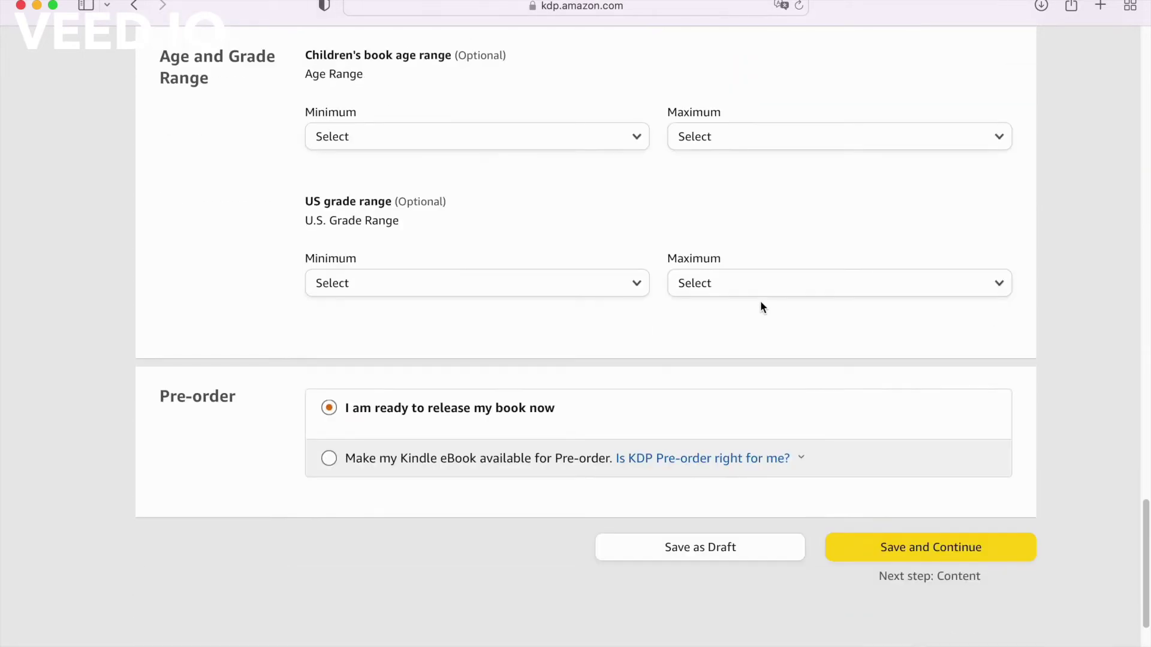
{"action": "left_click", "coordinate": [964, 559]}
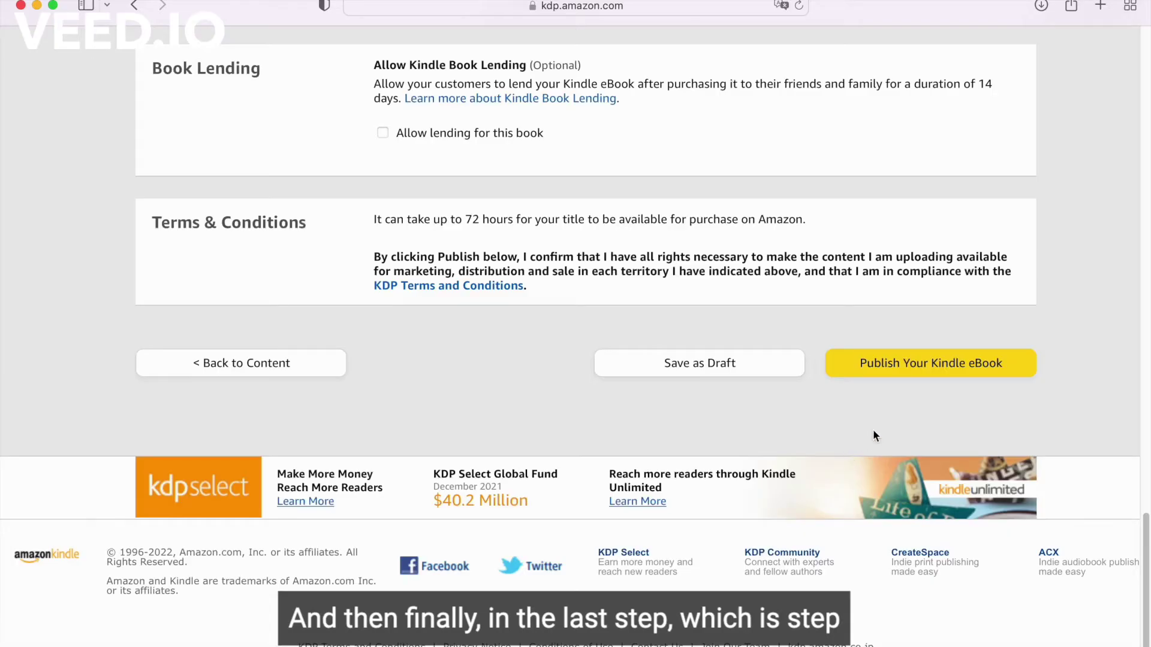
Review the Kindle eBook Pricing page, including the completion status of the set-up stages and the publishing option
{"action": "scroll", "coordinate": [869, 434], "scroll_direction": "up", "scroll_amount": 20}
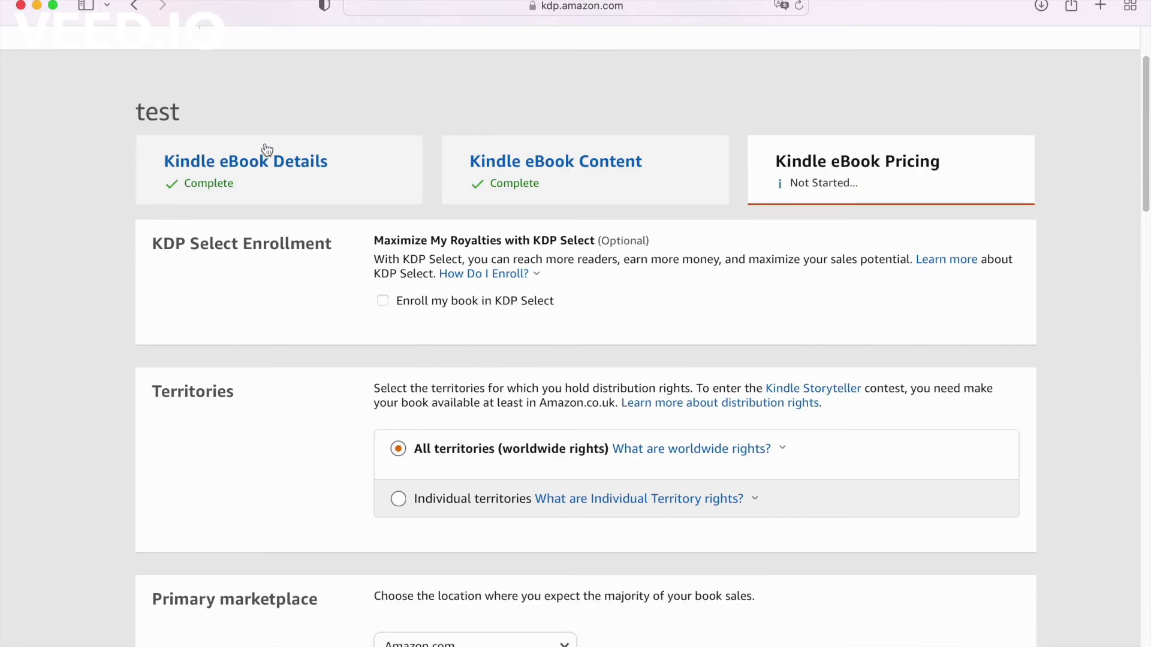
{"action": "scroll", "coordinate": [267, 149], "scroll_direction": "up", "scroll_amount": 3}
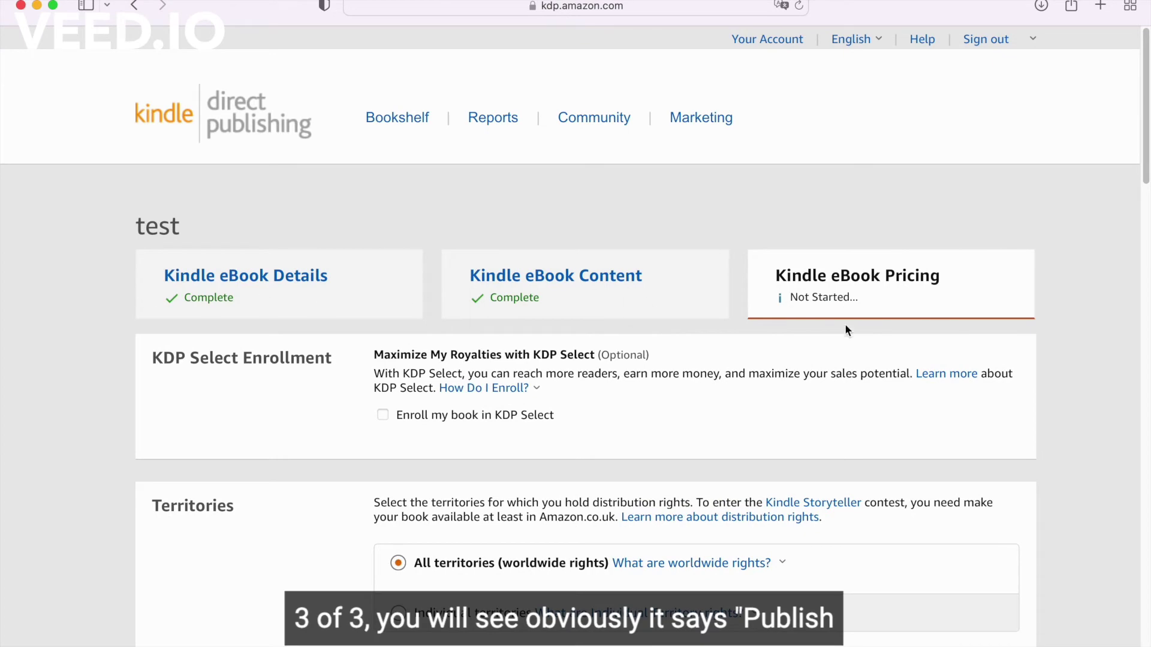
{"action": "scroll", "coordinate": [846, 342], "scroll_direction": "down", "scroll_amount": 20}
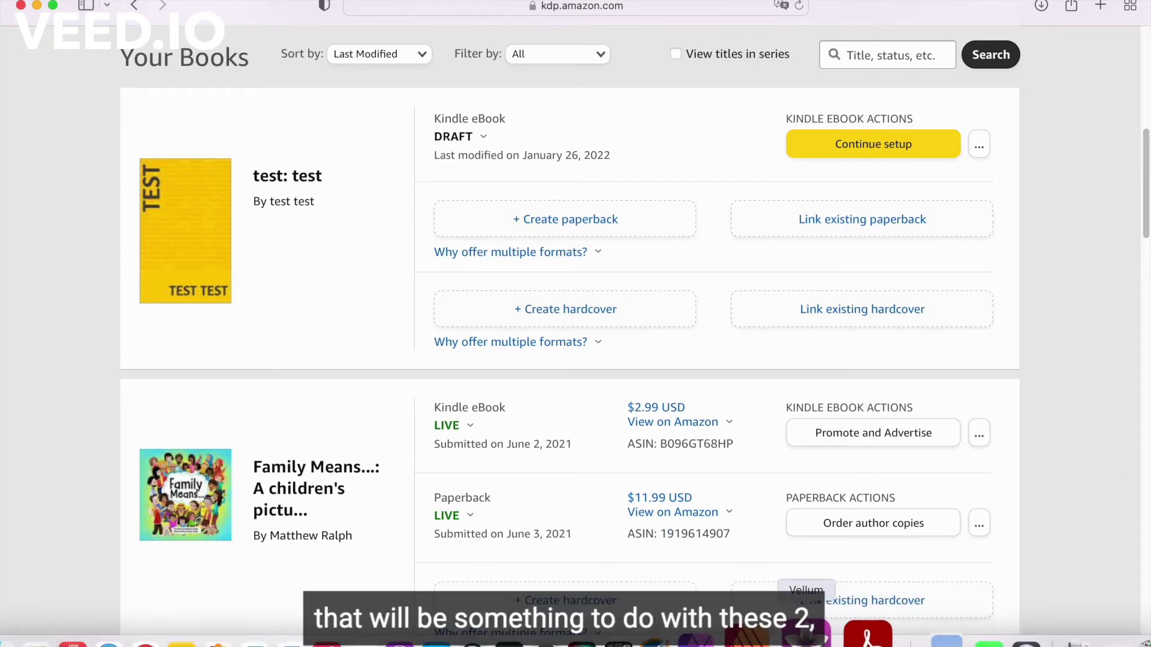
Switch to the report in Adobe Acrobat Reader and review its Kindle and Paperback category tables for emailing Amazon
{"action": "left_click", "coordinate": [852, 634]}
{"action": "left_click_drag", "start_coordinate": [590, 374], "coordinate": [420, 390]}
{"action": "left_click", "coordinate": [448, 382]}
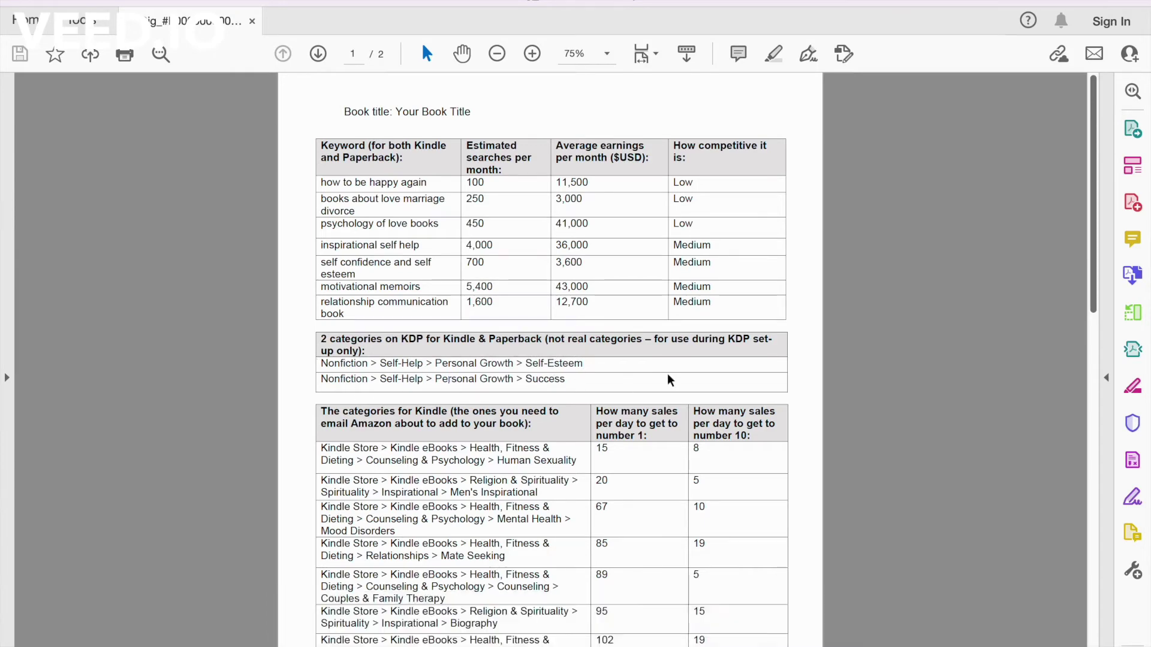
{"action": "left_click_drag", "start_coordinate": [1096, 273], "coordinate": [1096, 351]}
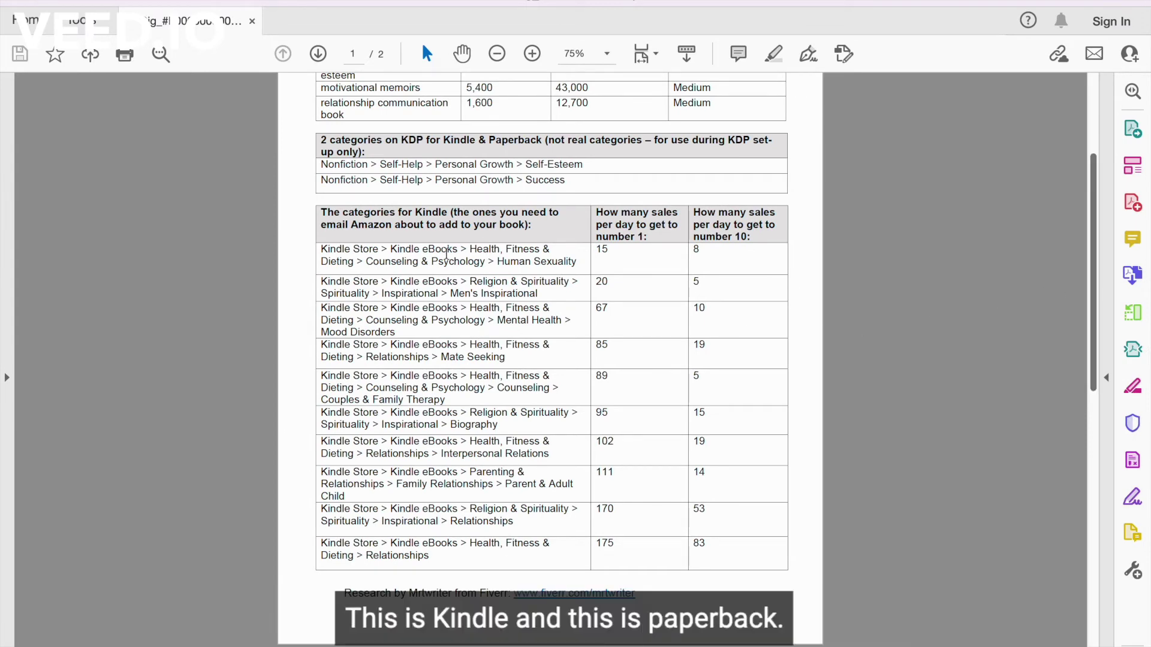
{"action": "left_click_drag", "start_coordinate": [1094, 333], "coordinate": [1096, 507]}
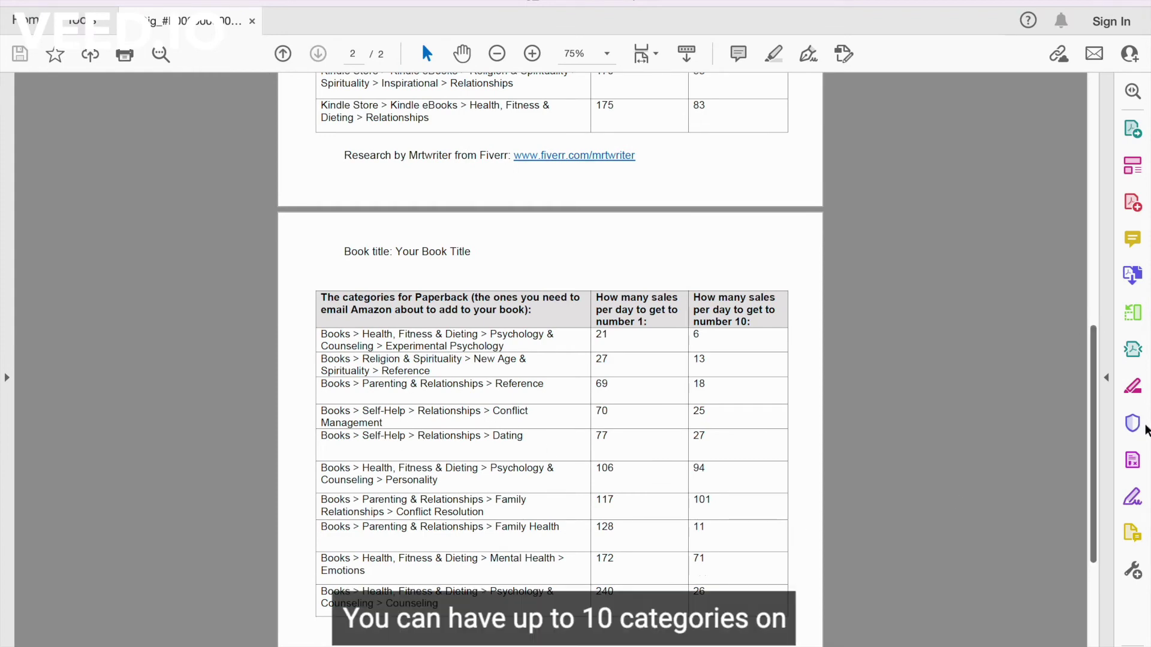
{"action": "left_click_drag", "start_coordinate": [1093, 428], "coordinate": [1087, 231]}
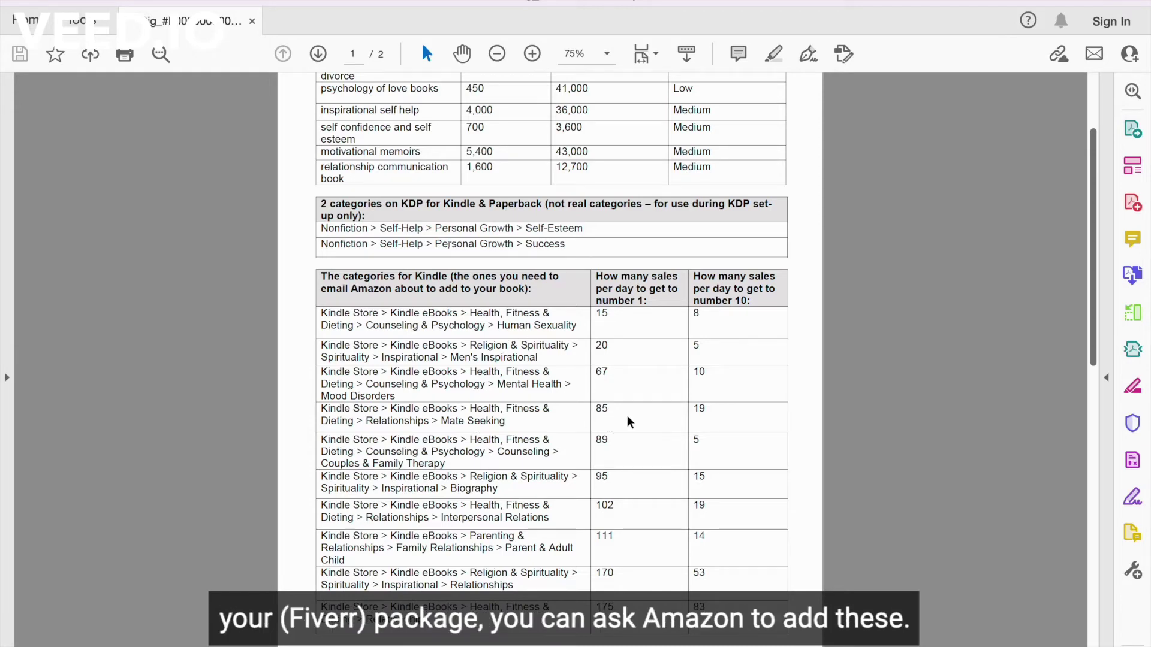
{"action": "left_click_drag", "start_coordinate": [1097, 288], "coordinate": [1097, 316]}
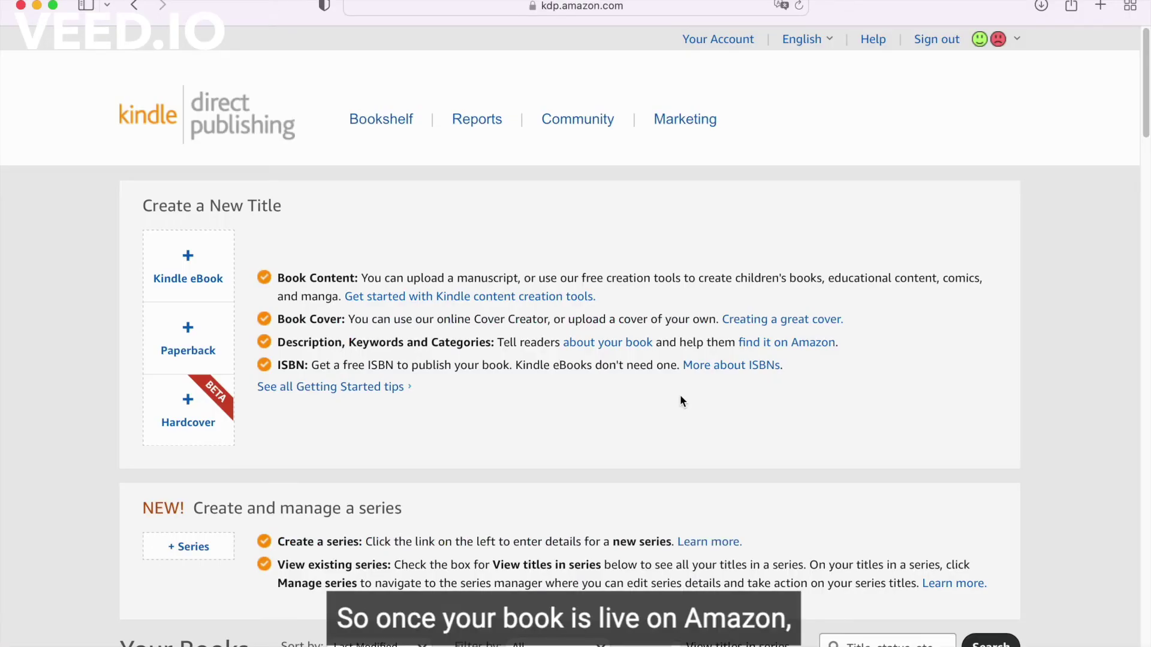
Find the live book Family Means on the KDP Bookshelf in Safari and copy the ASIN of its Kindle eBook
{"action": "scroll", "coordinate": [680, 396], "scroll_direction": "down", "scroll_amount": 3}
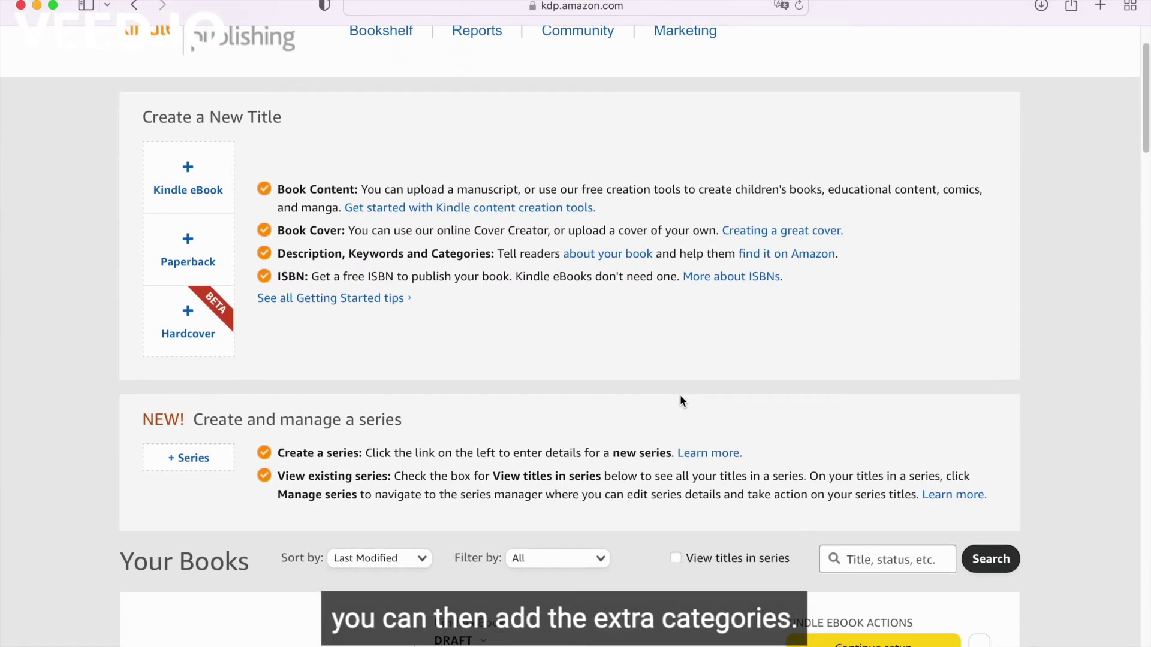
{"action": "scroll", "coordinate": [680, 397], "scroll_direction": "down", "scroll_amount": 10}
{"action": "scroll", "coordinate": [681, 402], "scroll_direction": "down", "scroll_amount": 8}
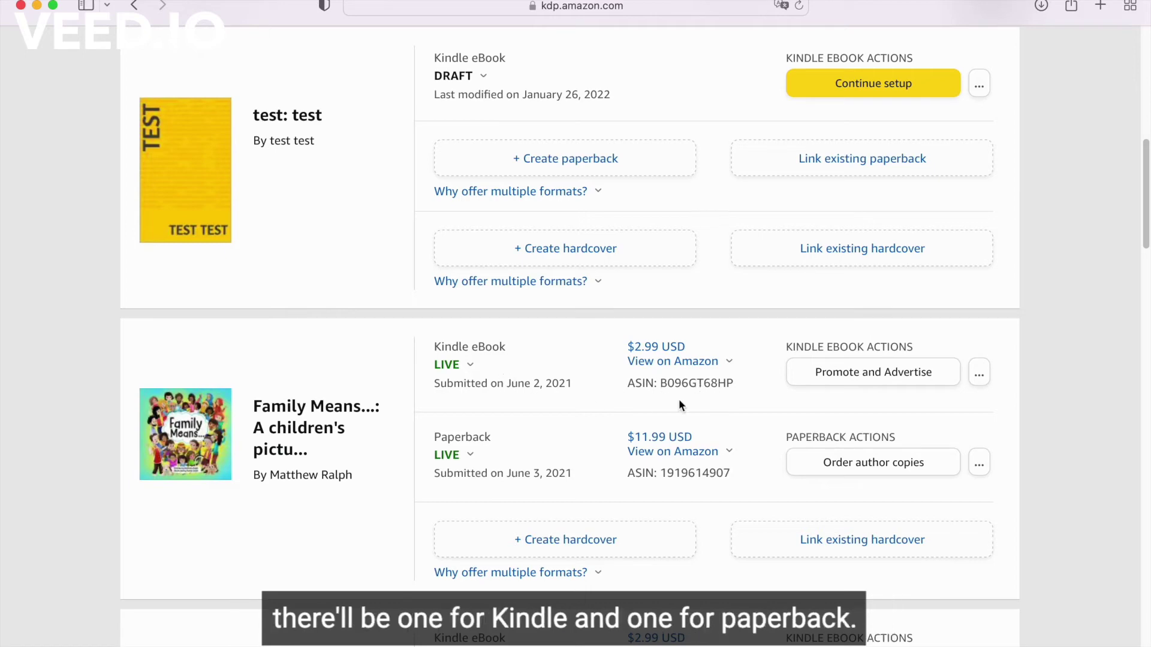
{"action": "mouse_move", "coordinate": [678, 452]}
{"action": "double_click", "coordinate": [692, 384]}
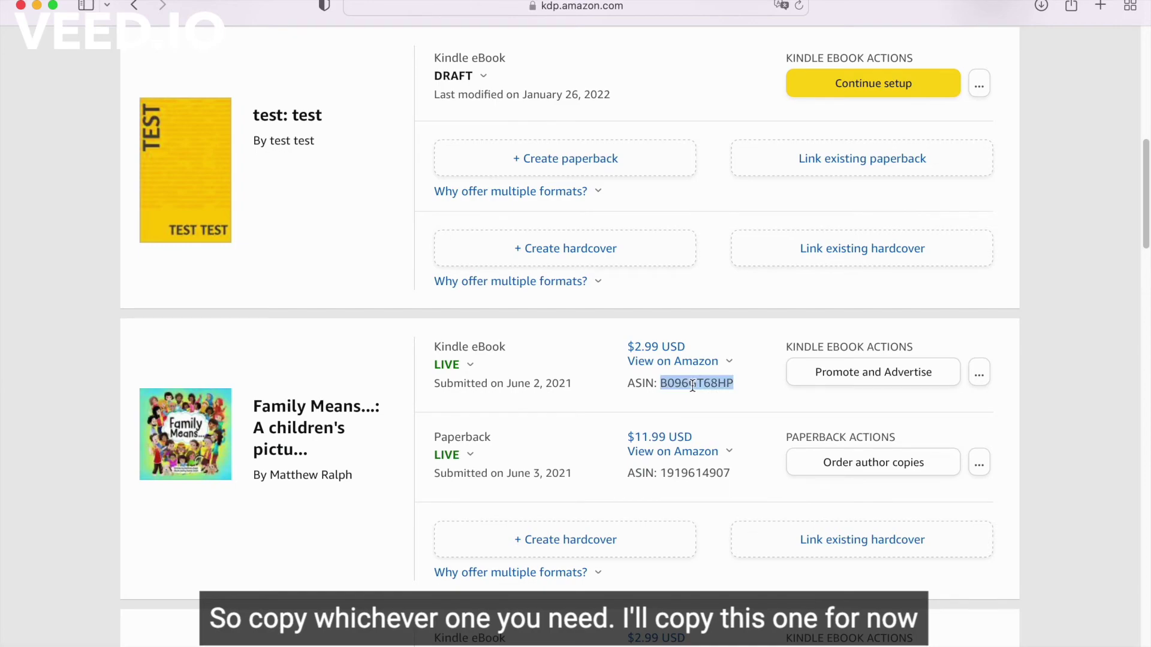
Open the KDP Help Center in a new browser tab and go to its Contact Us page
{"action": "scroll", "coordinate": [703, 411], "scroll_direction": "up", "scroll_amount": 10}
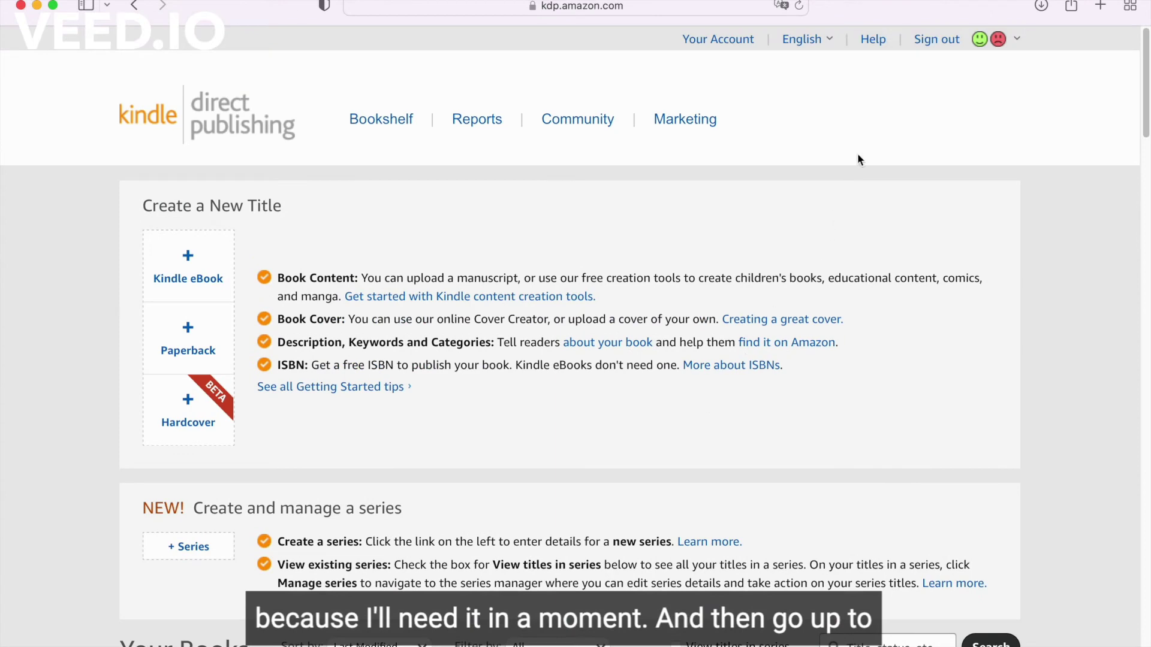
{"action": "left_click", "coordinate": [877, 46], "text": "super"}
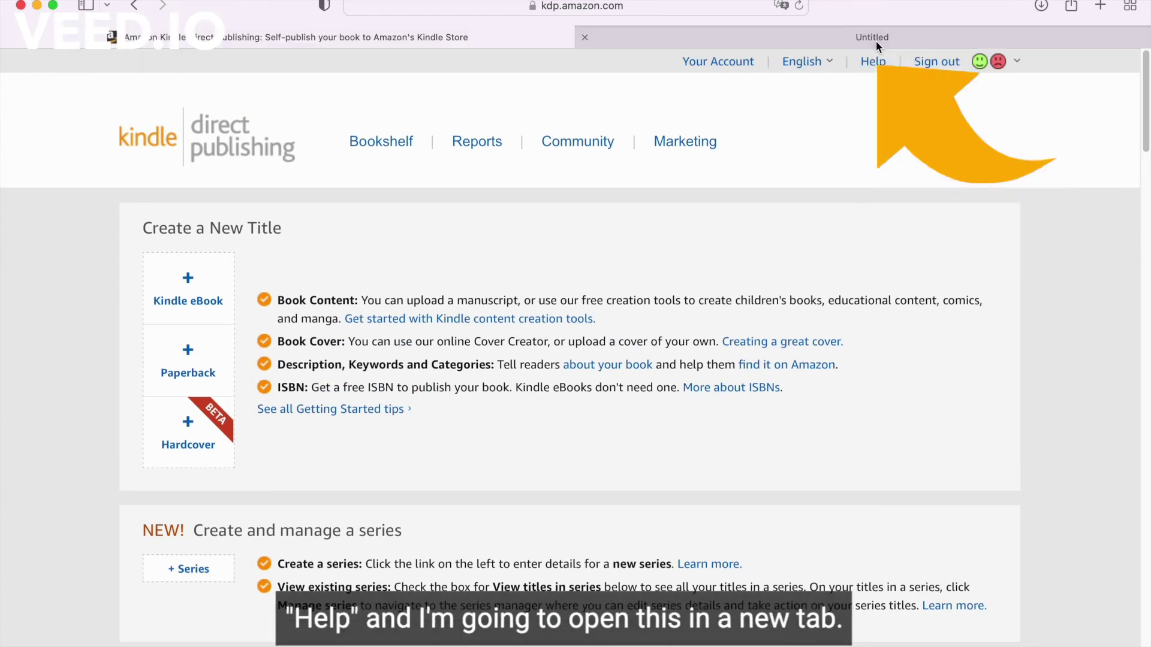
{"action": "left_click", "coordinate": [807, 36]}
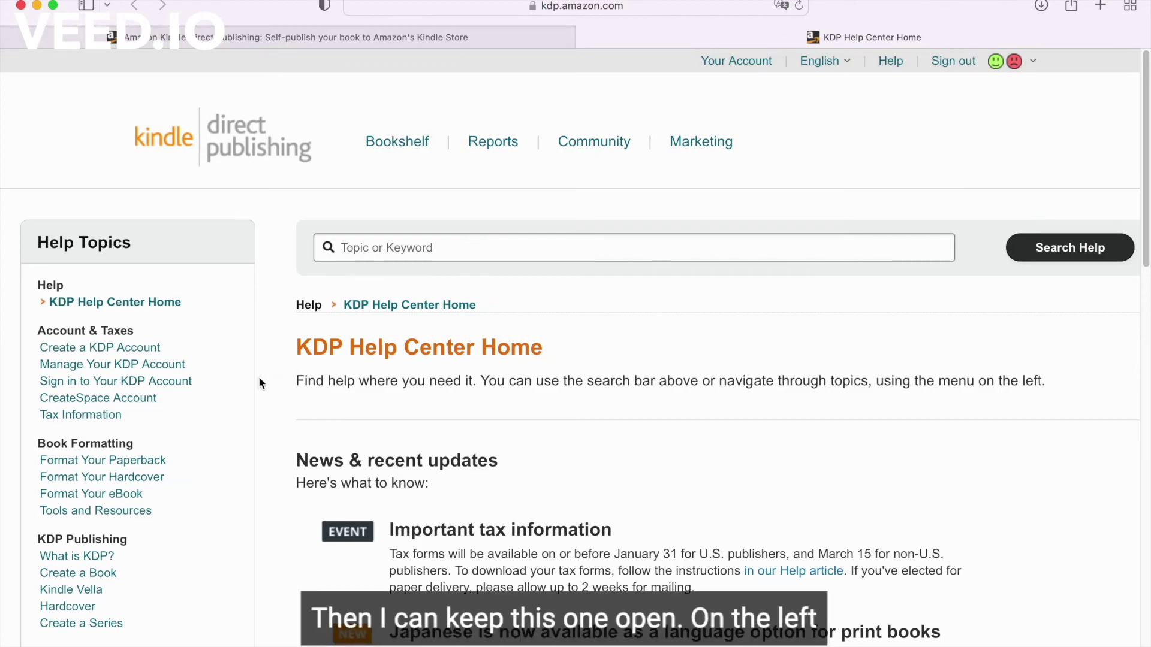
{"action": "scroll", "coordinate": [197, 427], "scroll_direction": "down", "scroll_amount": 15}
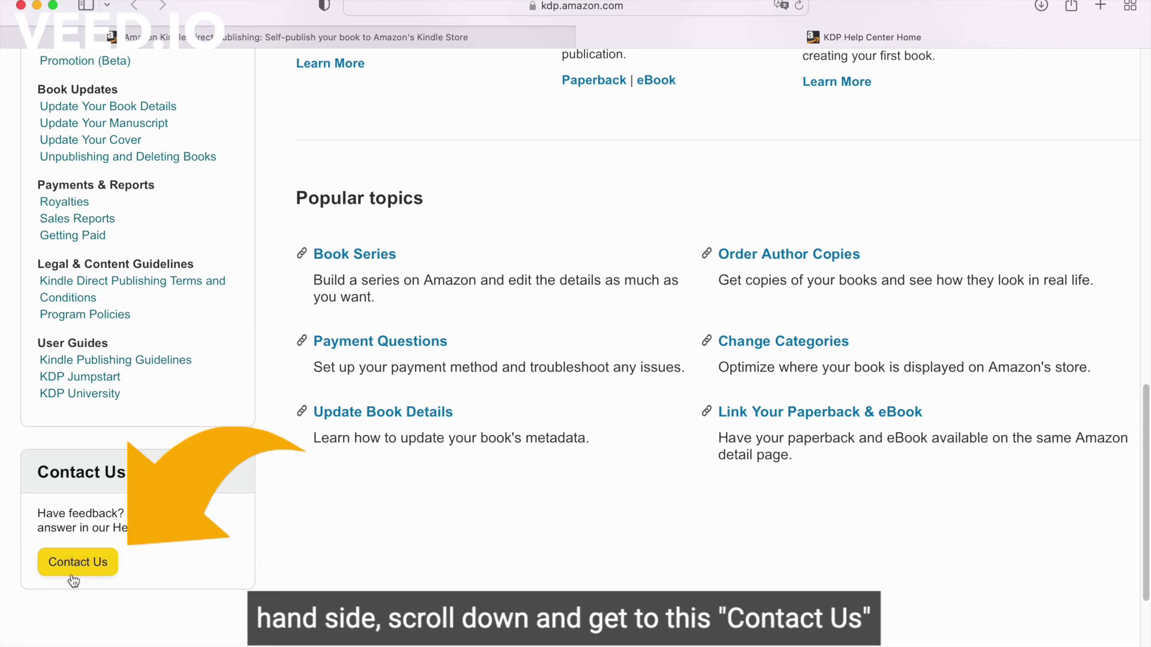
{"action": "left_click", "coordinate": [88, 568]}
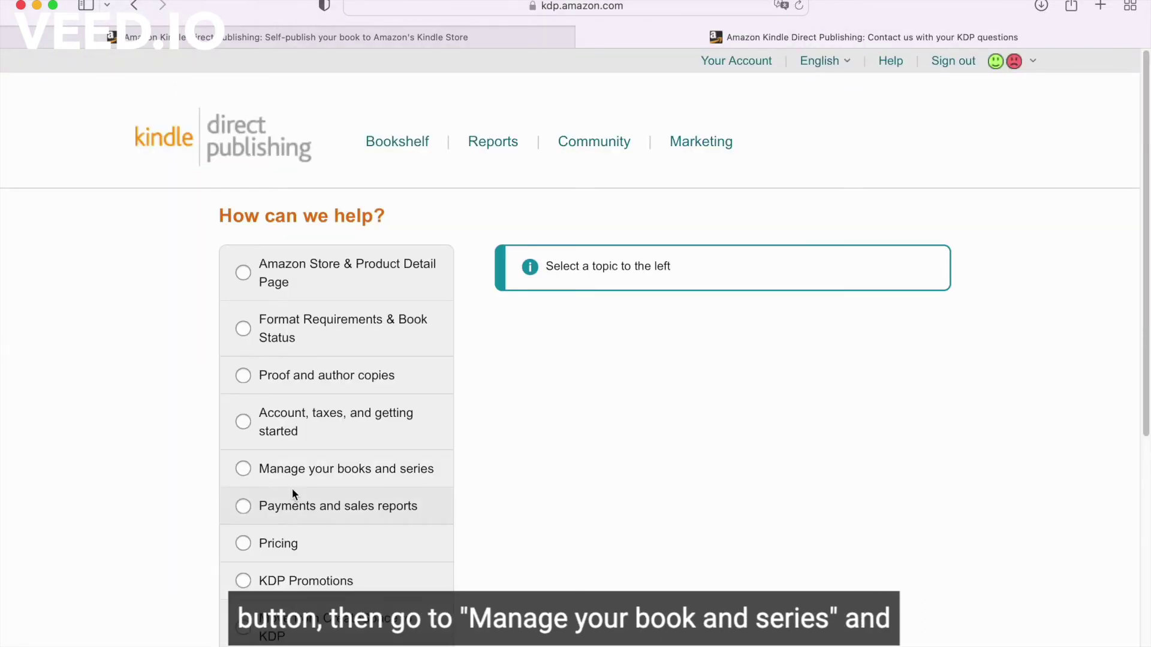
Choose "Enter book details and upload book content" under "Manage your books and series" and select e-mail as the contact method
{"action": "left_click", "coordinate": [327, 471]}
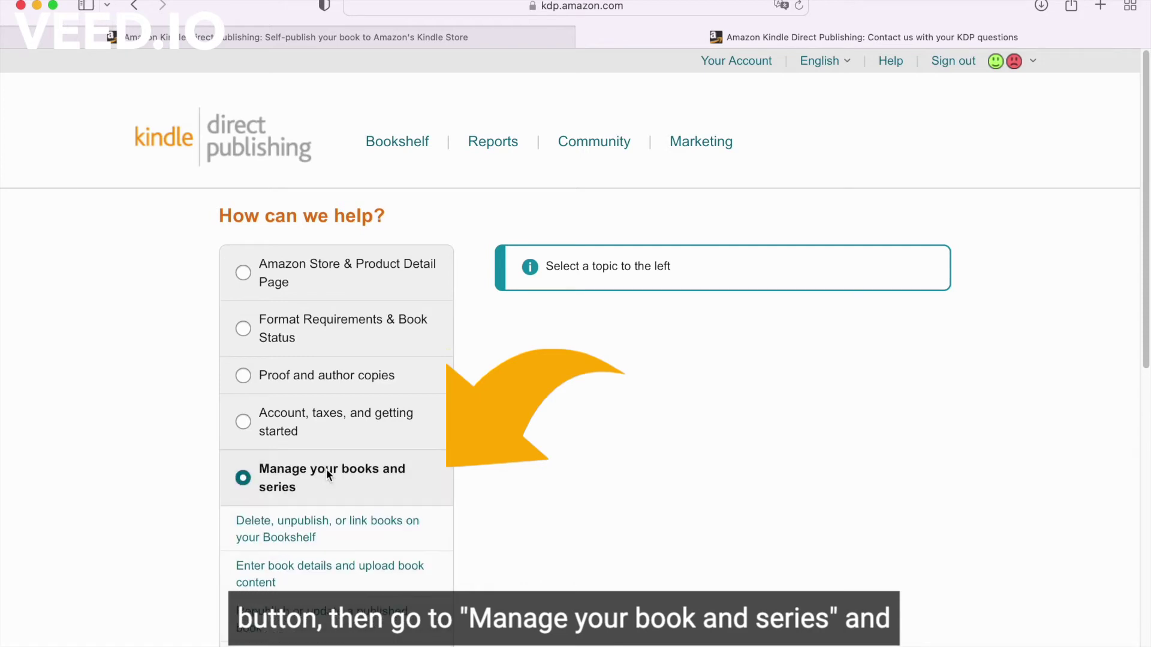
{"action": "scroll", "coordinate": [336, 480], "scroll_direction": "down", "scroll_amount": 2}
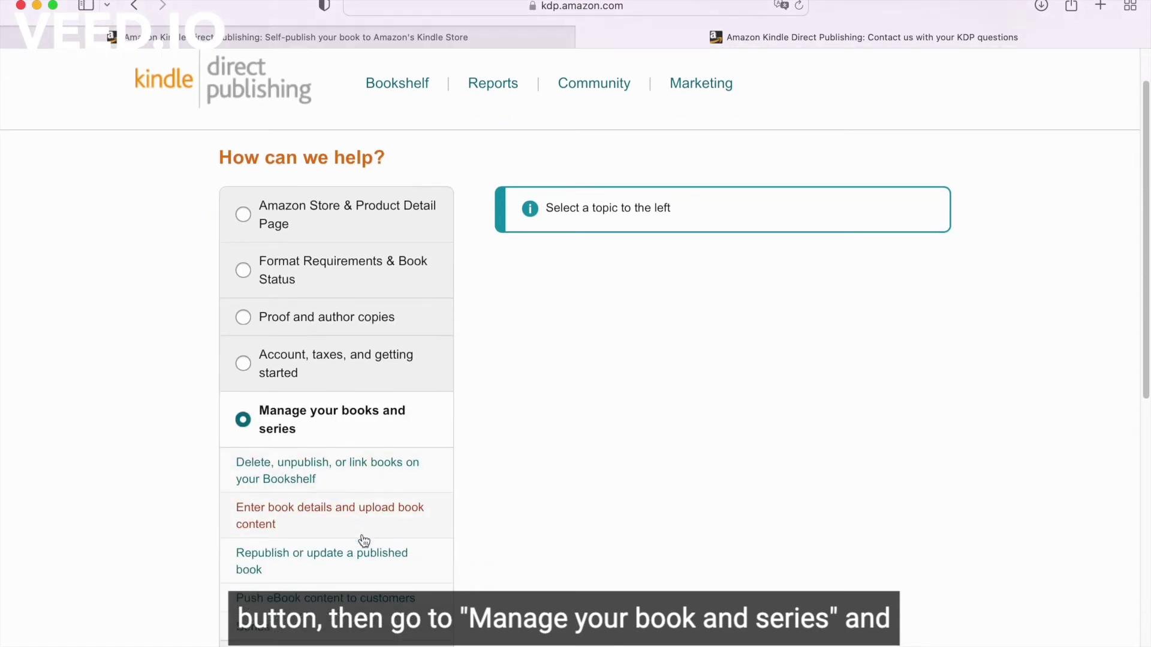
{"action": "left_click", "coordinate": [252, 528]}
{"action": "scroll", "coordinate": [490, 517], "scroll_direction": "down", "scroll_amount": 2}
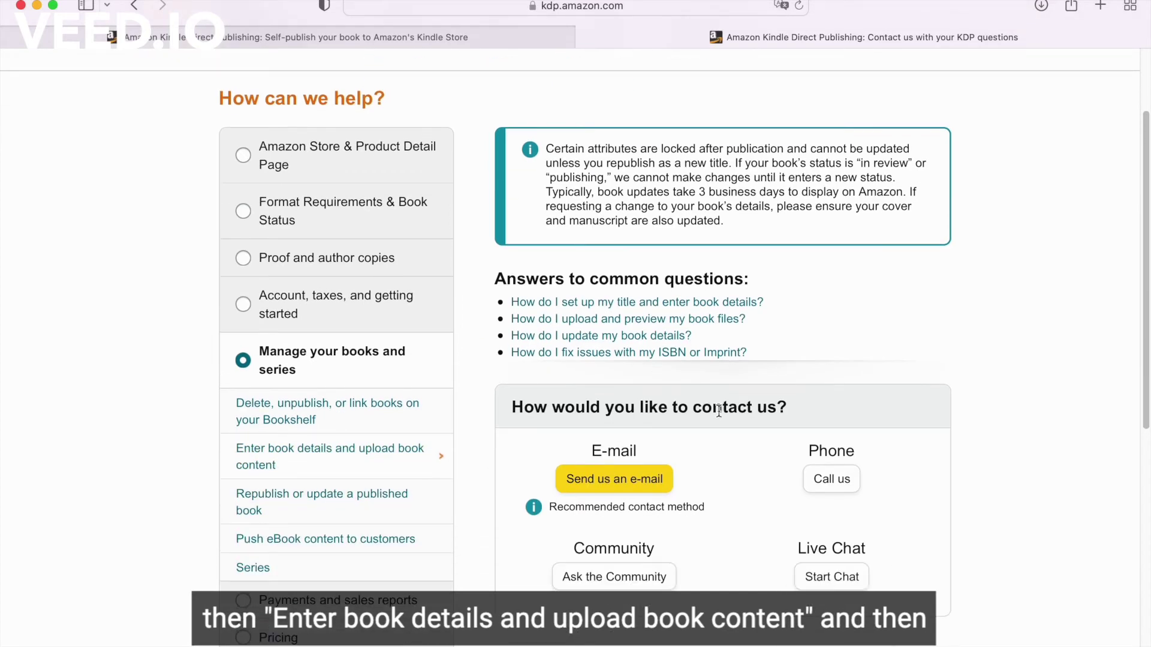
{"action": "left_click", "coordinate": [621, 480]}
{"action": "scroll", "coordinate": [622, 480], "scroll_direction": "down", "scroll_amount": 5}
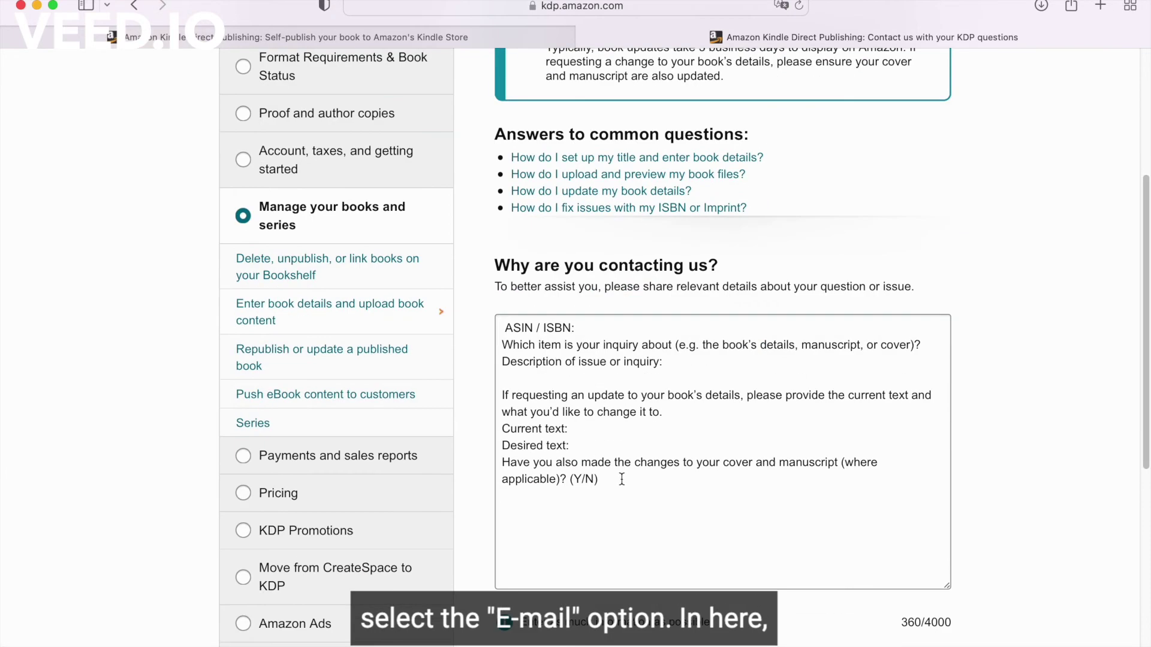
Replace the message template with "Hello. Please can you add the following categories to my book with ASIN B096GT68HP. Thank you."
{"action": "left_click_drag", "start_coordinate": [628, 493], "coordinate": [503, 329]}
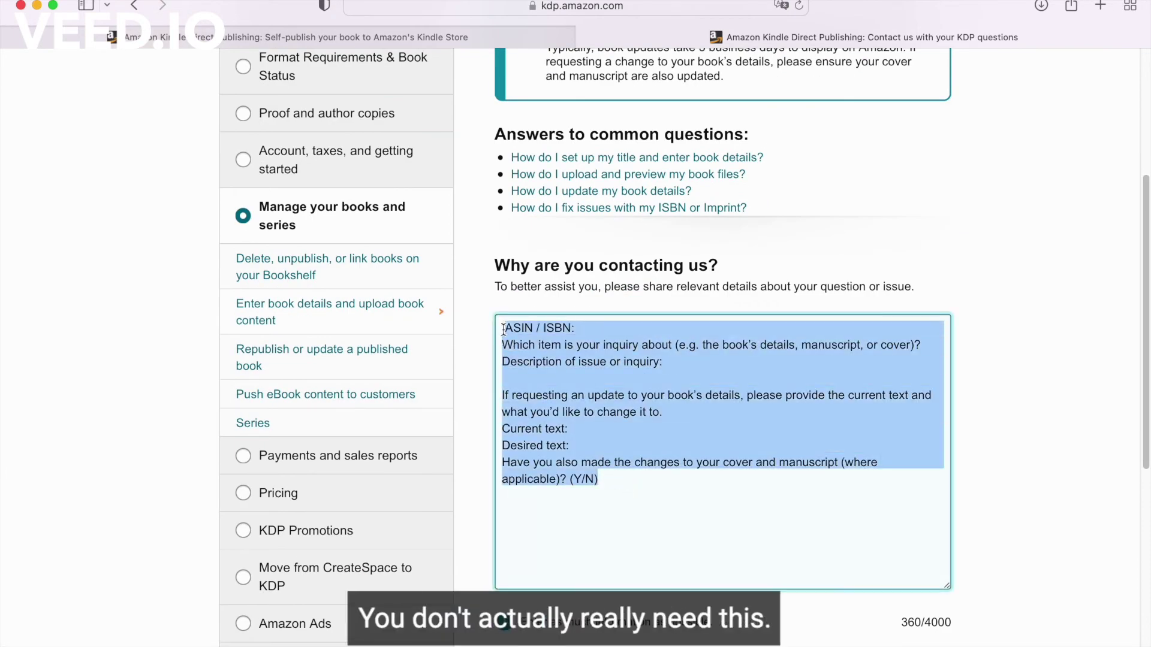
{"action": "key", "text": "BackSpace"}
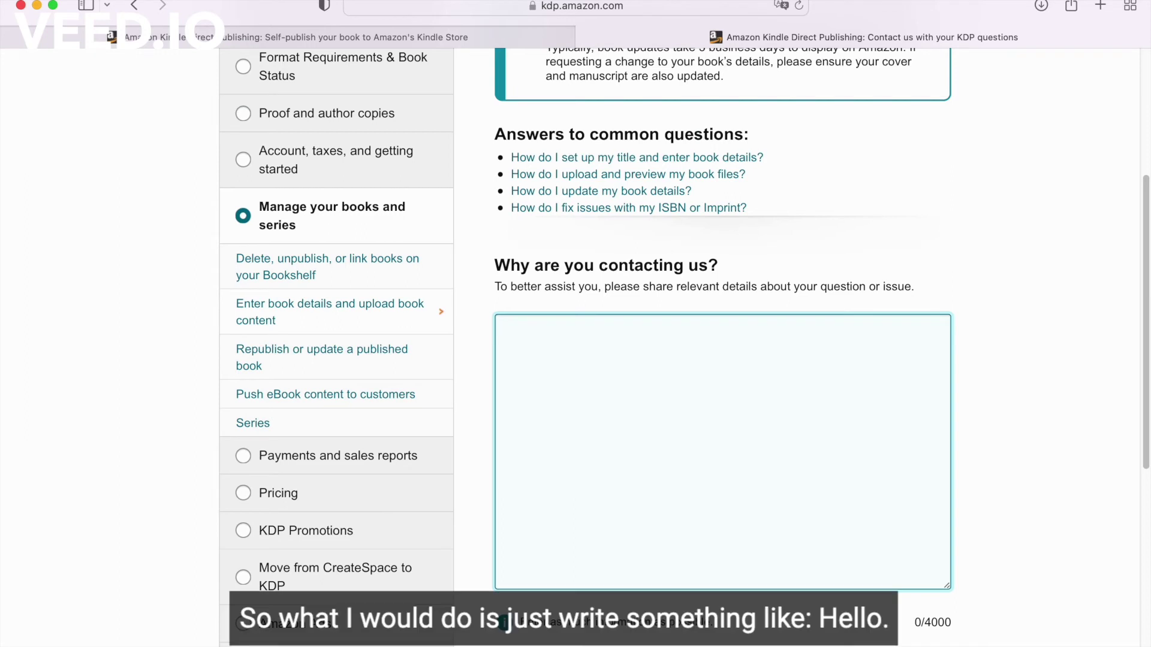
{"action": "type", "text": "Hel"}
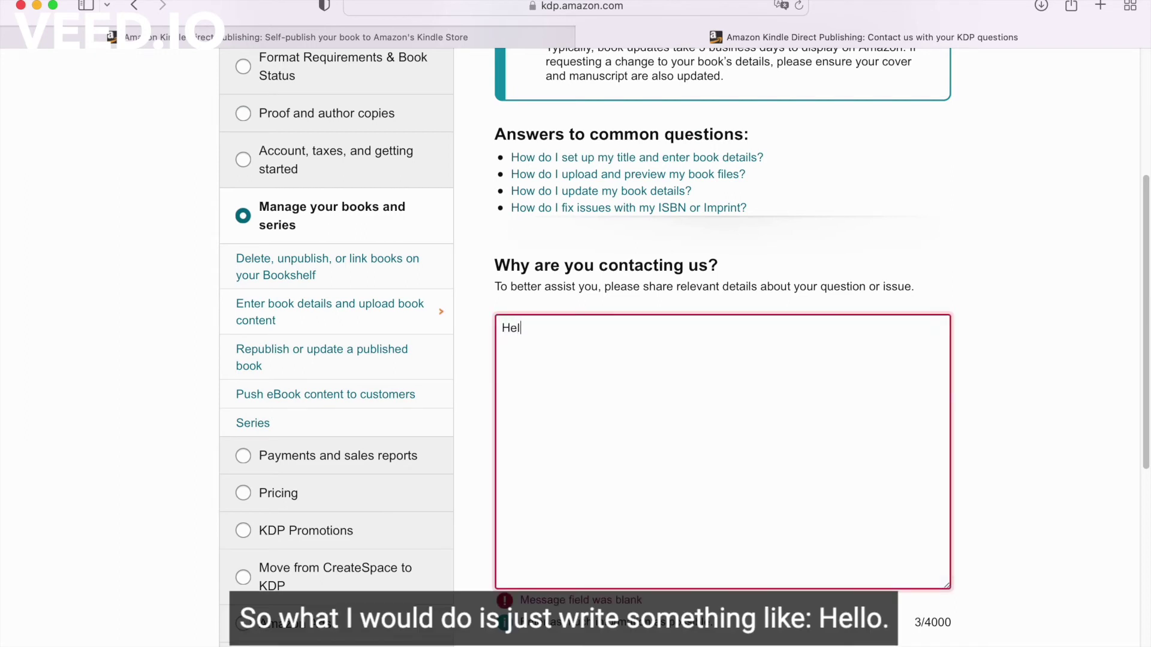
{"action": "type", "text": "lo. Please "}
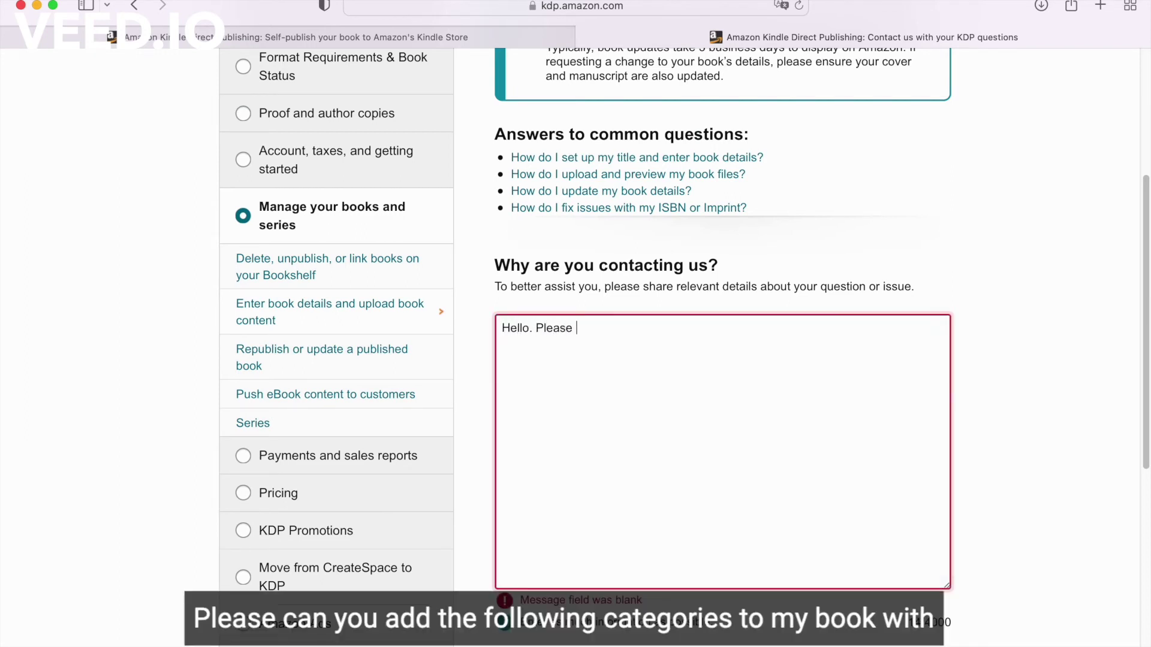
{"action": "type", "text": "can you add the following"}
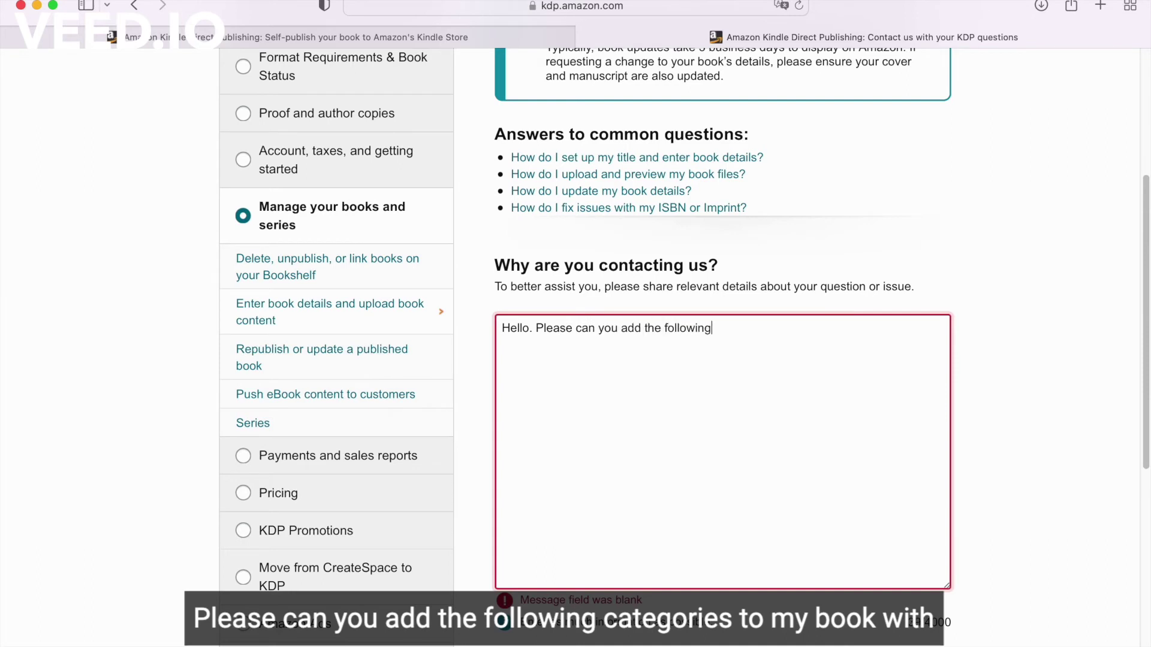
{"action": "type", "text": " ca"}
{"action": "key", "text": "BackSpace"}
{"action": "type", "text": "tegories to my book with "}
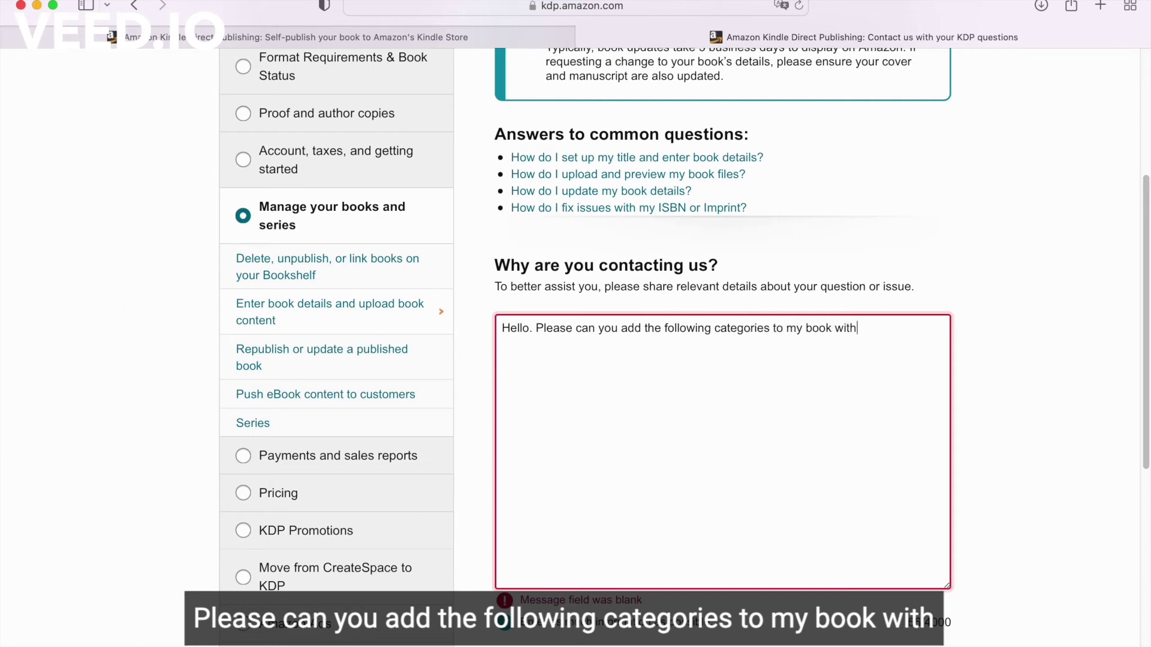
{"action": "type", "text": "ASIN"}
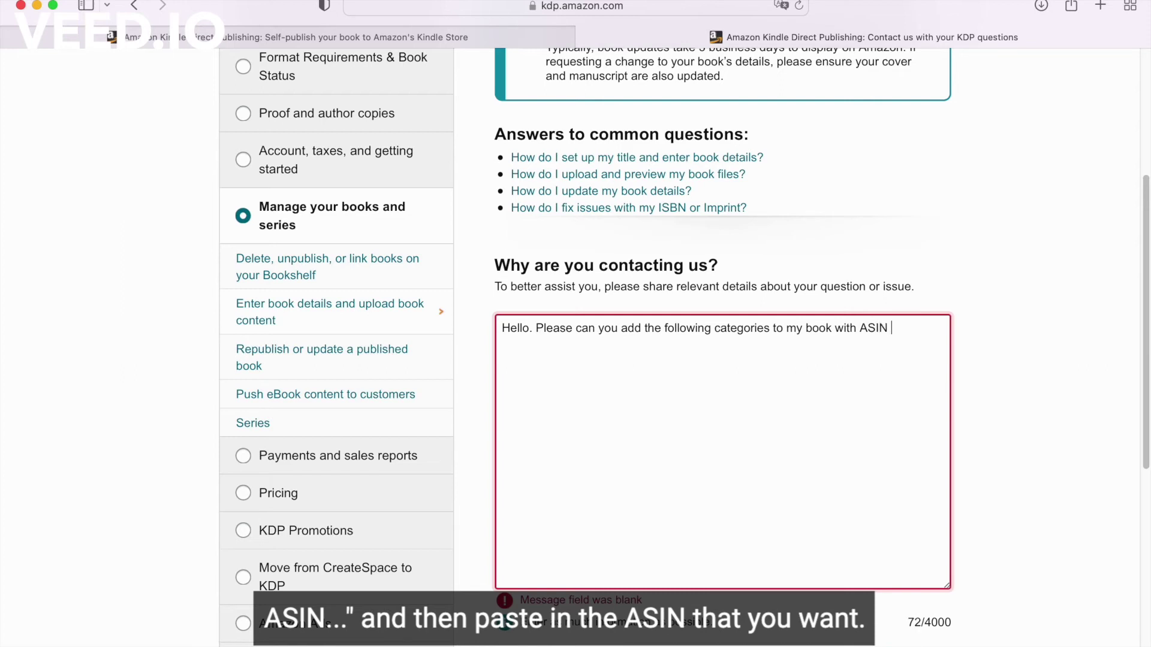
{"action": "type", "text": "B096GT68HP"}
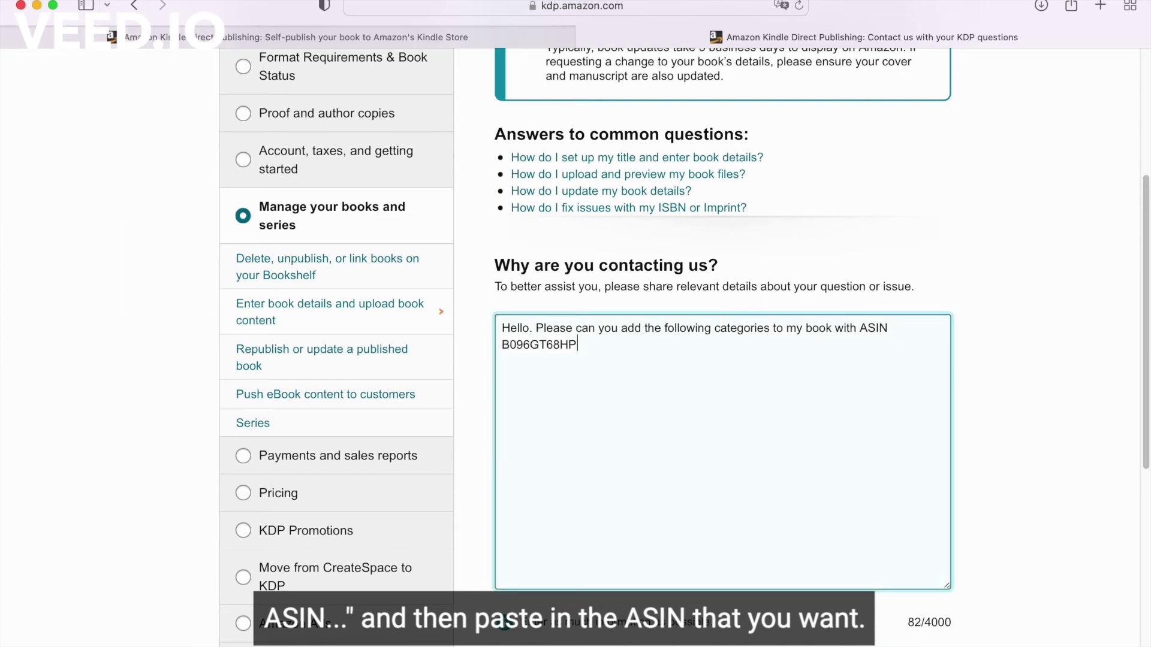
{"action": "type", "text": ". Thank you."}
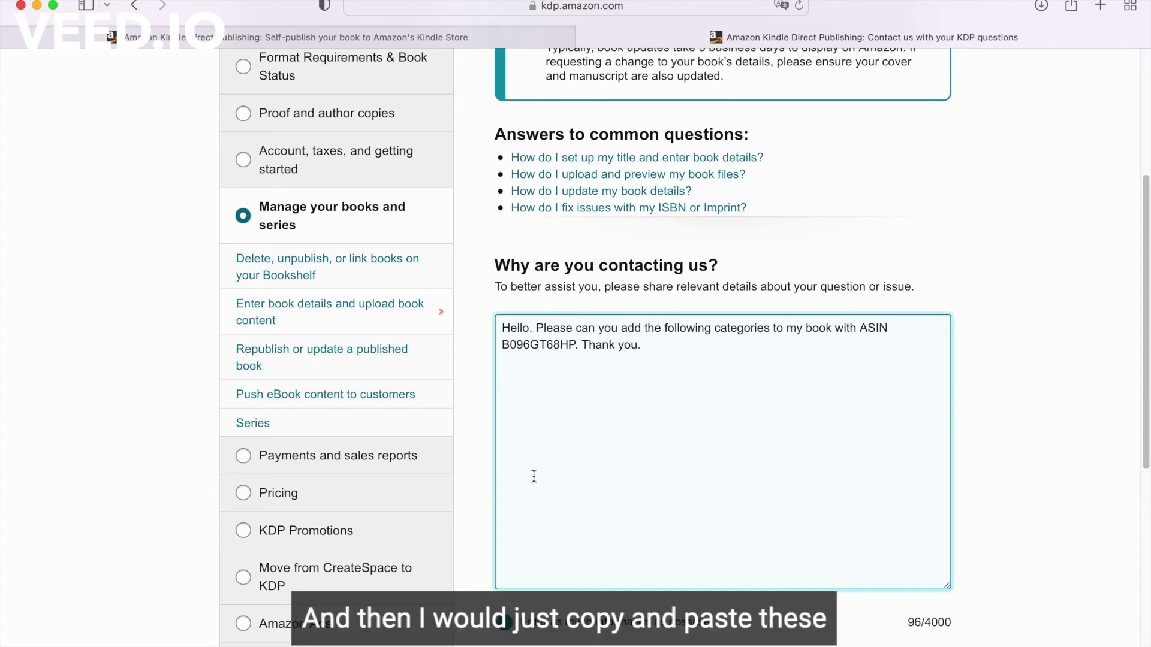
{"action": "mouse_move", "coordinate": [802, 642]}
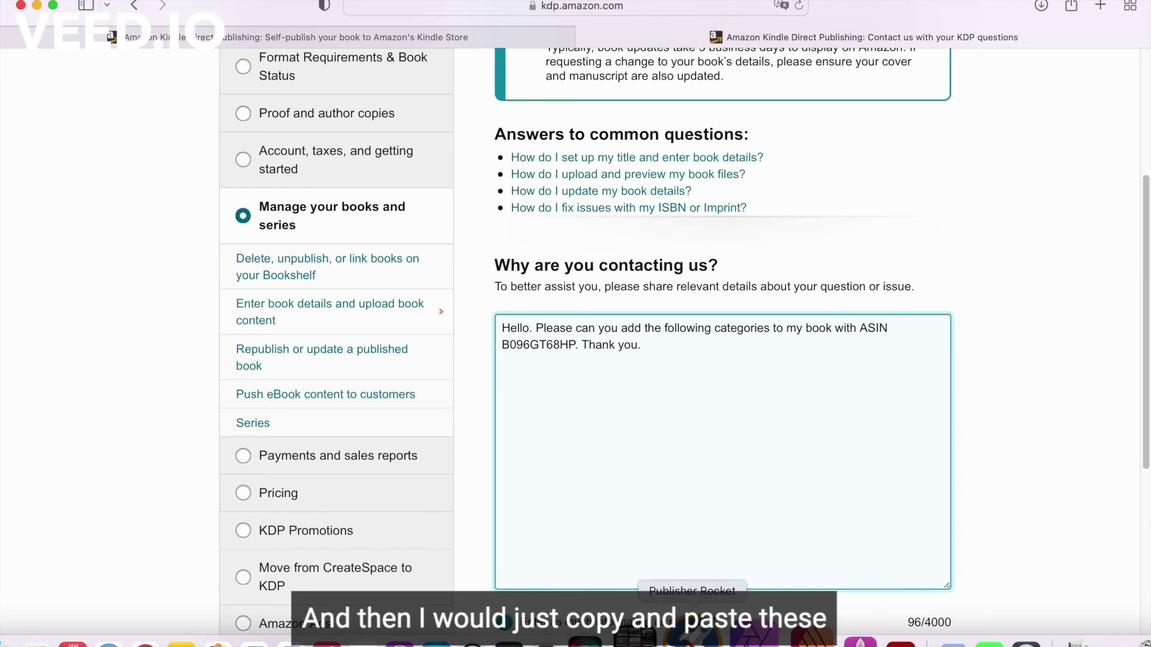
Copy the report PDF's first six Kindle email categories, from Human Sexuality through Biography, into the KDP message below the opening request
{"action": "left_click", "coordinate": [864, 633]}
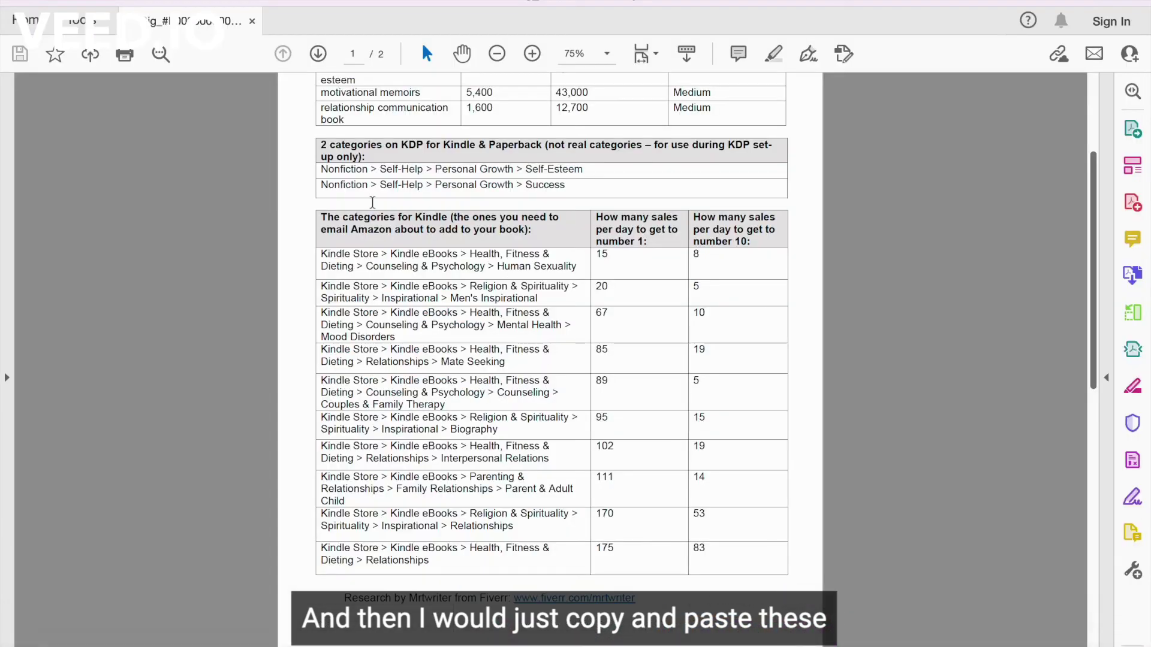
{"action": "left_click_drag", "start_coordinate": [320, 255], "coordinate": [527, 413]}
{"action": "left_click", "coordinate": [506, 368]}
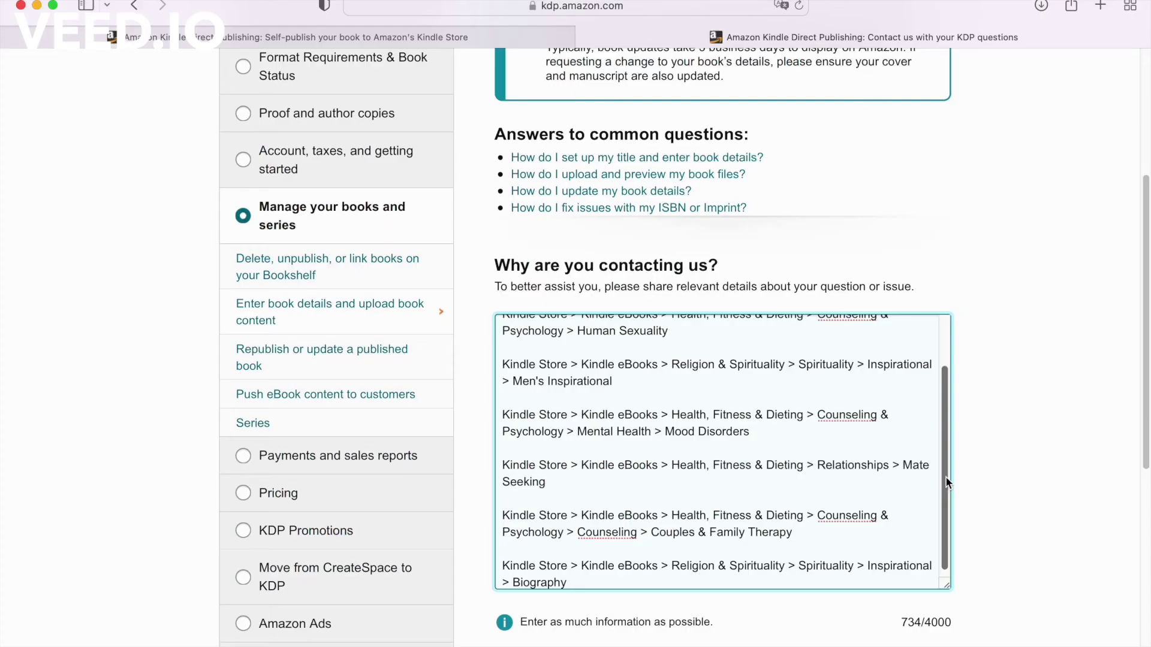
{"action": "scroll", "coordinate": [660, 403], "scroll_direction": "up", "scroll_amount": 3}
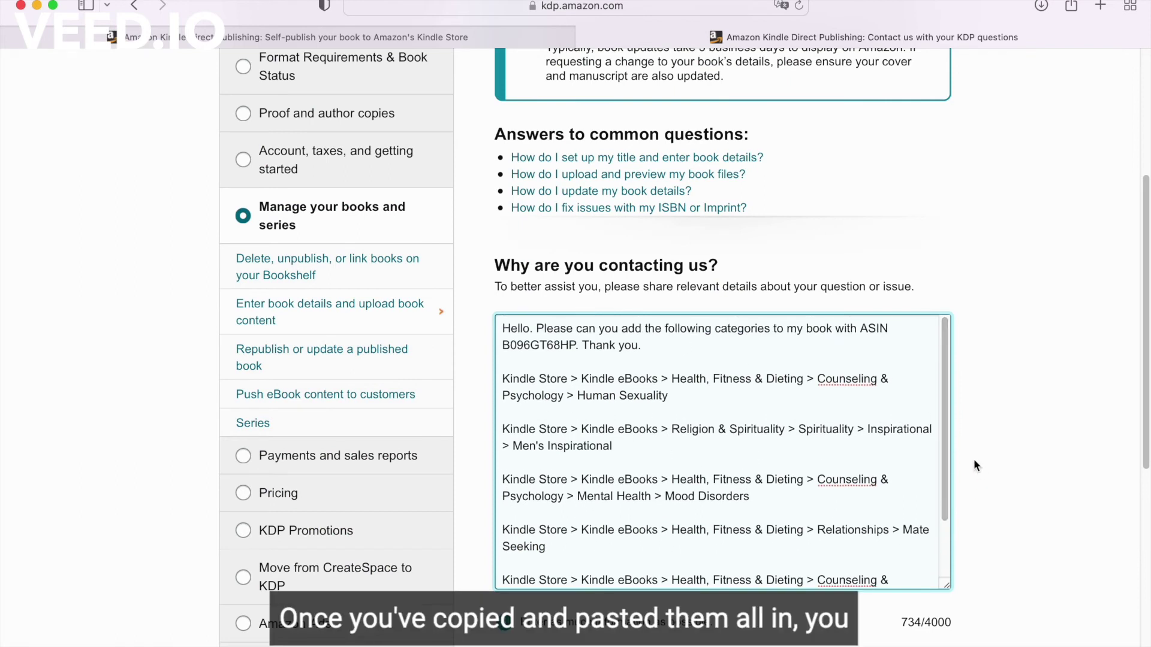
Add the line "And for paperback with ASIN" below the last Kindle category in the message
{"action": "scroll", "coordinate": [747, 579], "scroll_direction": "down", "scroll_amount": 2}
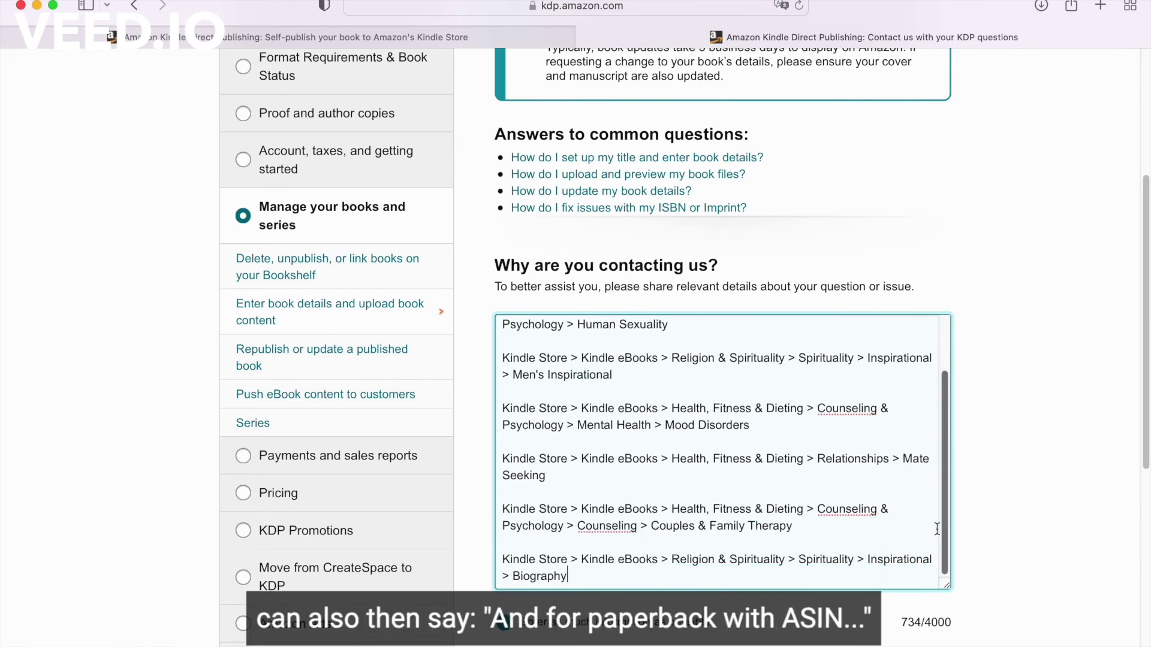
{"action": "key", "text": "Return"}
{"action": "key", "text": "Return"}
{"action": "type", "text": "n"}
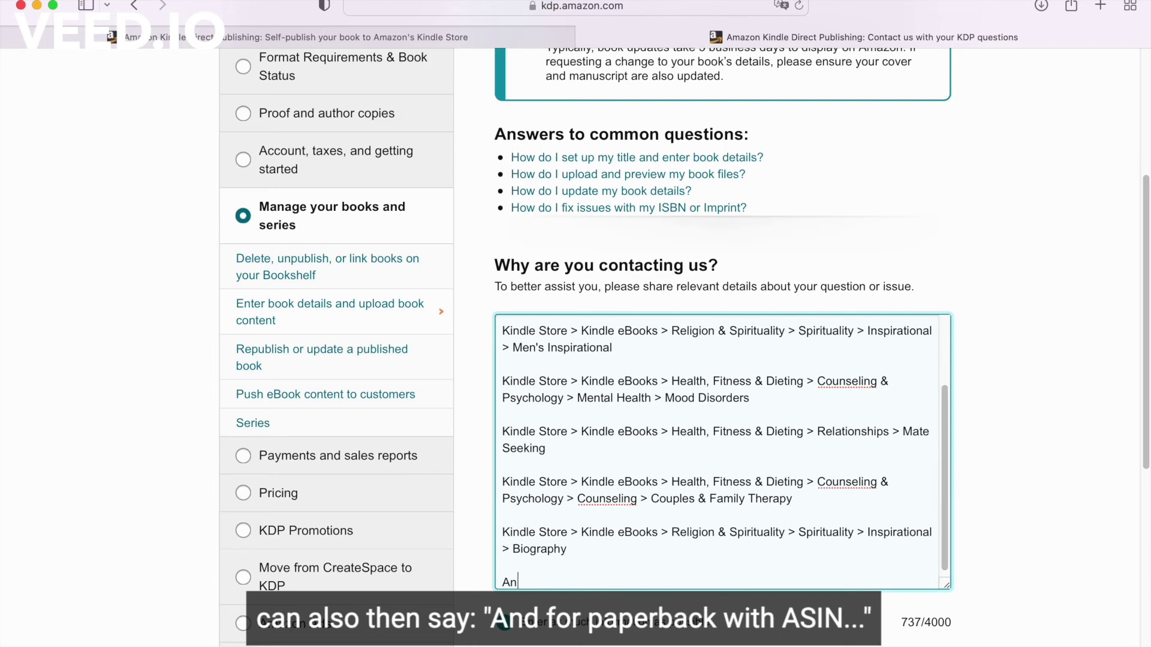
{"action": "type", "text": "d for paperback with ASIN"}
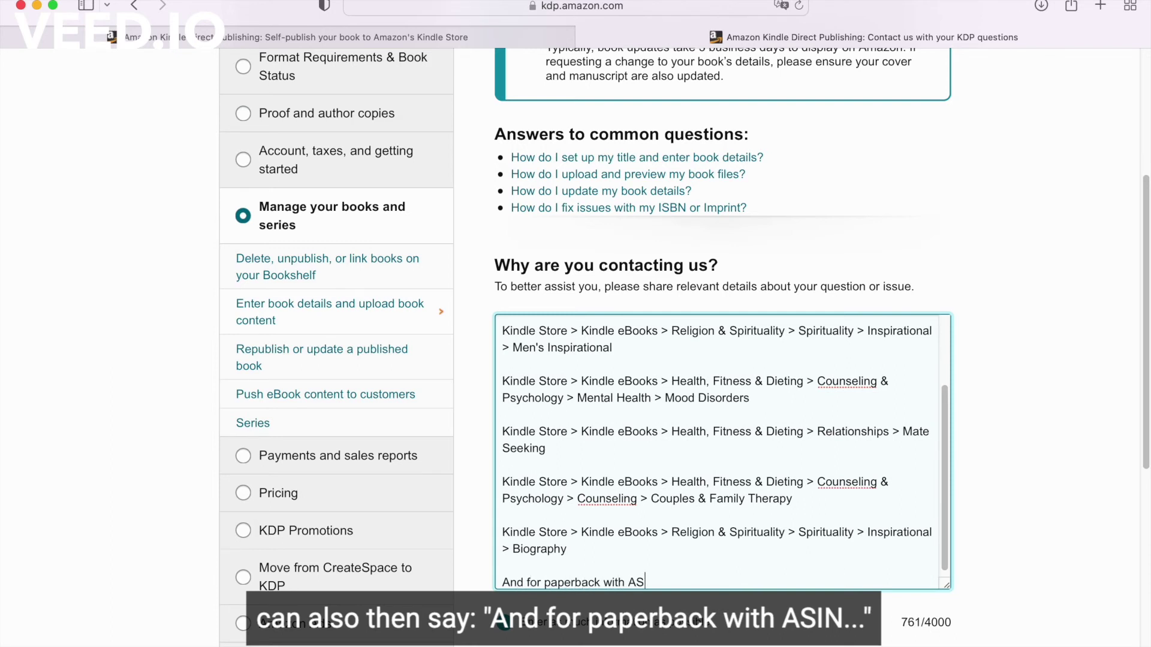
{"action": "left_click", "coordinate": [493, 32]}
{"action": "scroll", "coordinate": [707, 371], "scroll_direction": "down", "scroll_amount": 5}
{"action": "scroll", "coordinate": [707, 376], "scroll_direction": "down", "scroll_amount": 5}
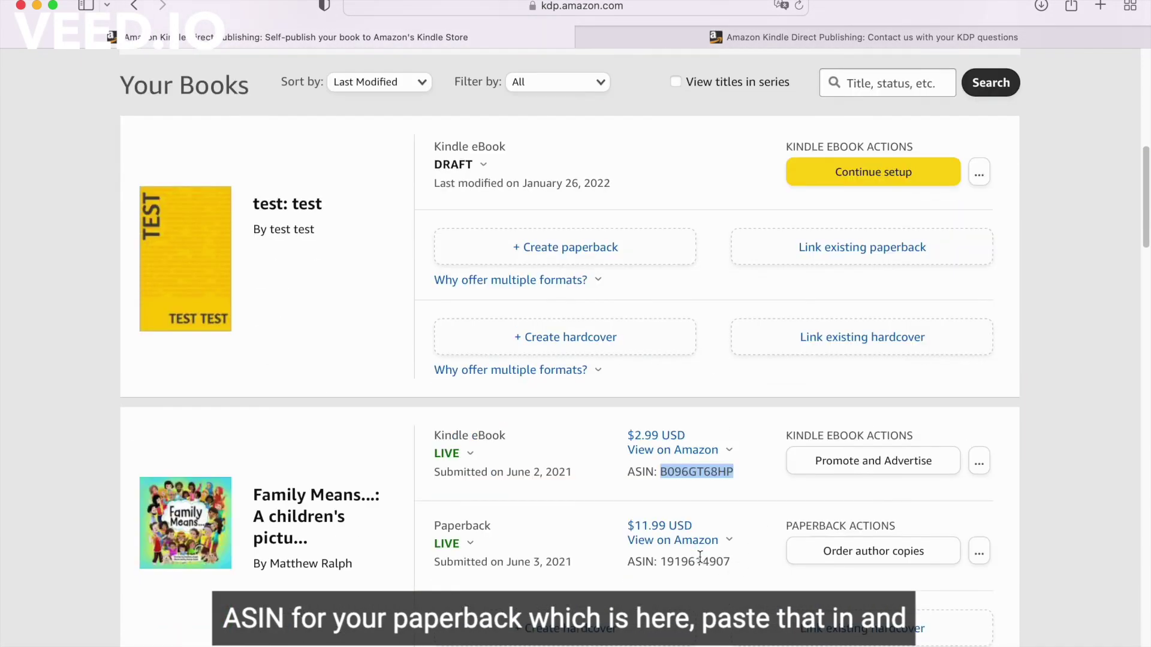
{"action": "double_click", "coordinate": [700, 559]}
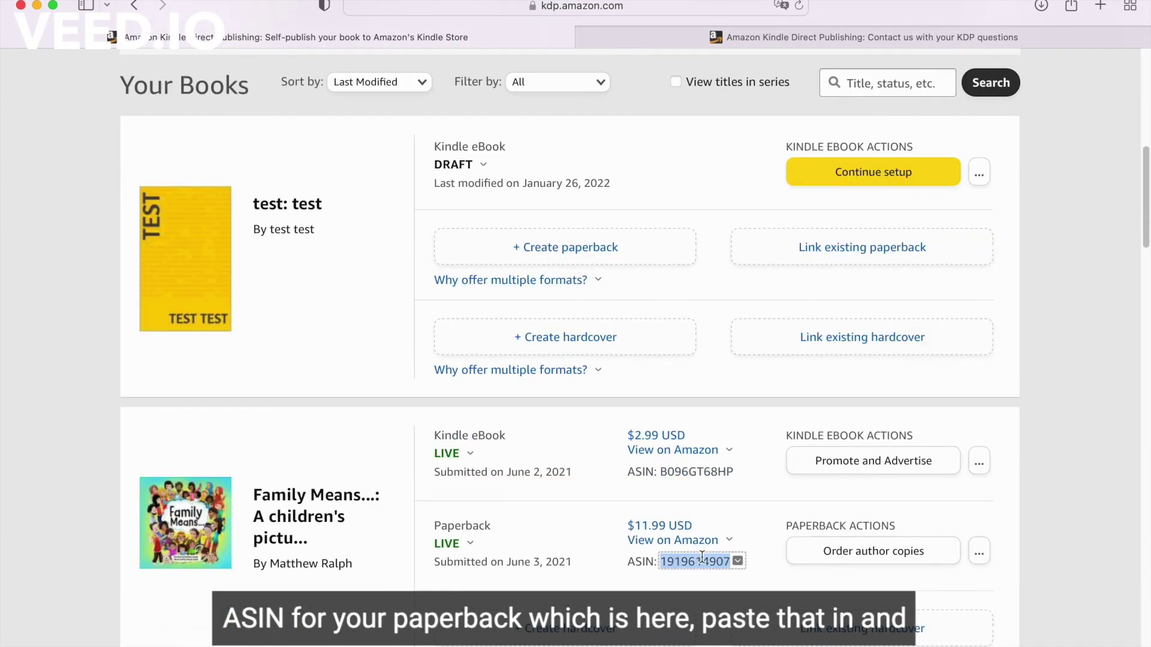
{"action": "key", "text": "cmd+c"}
{"action": "left_click", "coordinate": [858, 36]}
{"action": "left_click", "coordinate": [778, 576]}
{"action": "key", "text": "cmd+v"}
{"action": "key", "text": "Return"}
{"action": "key", "text": "Return"}
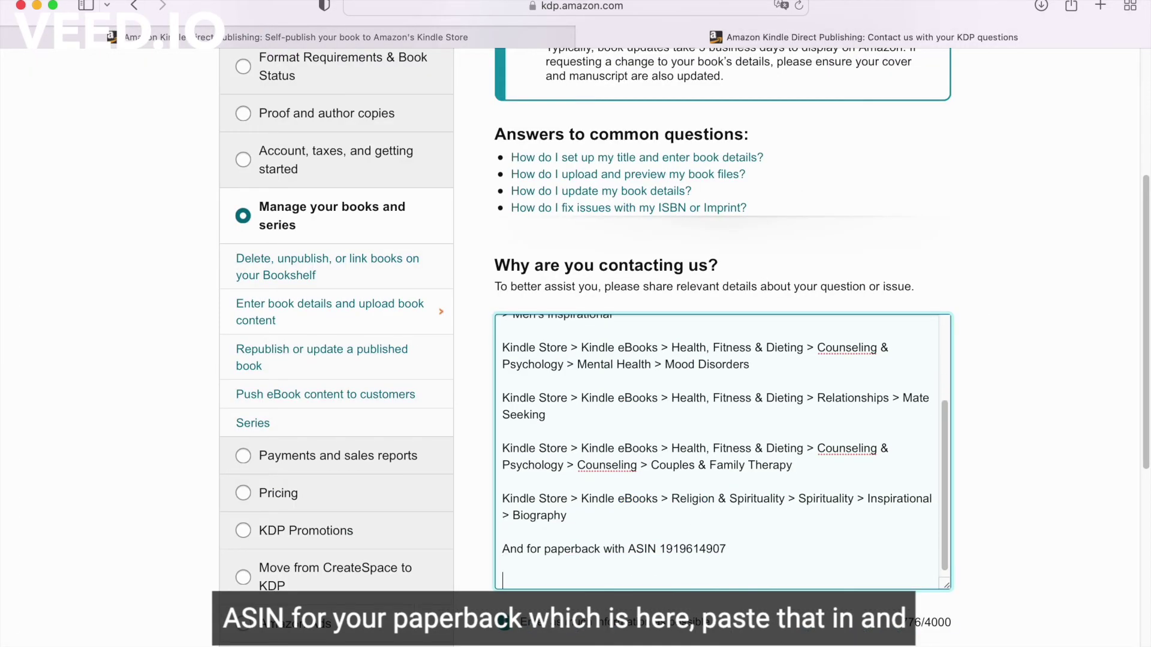
Copy the paperback category "Books > Health, Fitness & Dieting > Psychology & Counseling > Experimental Psychology" from the report PDF into the end of the KDP message
{"action": "mouse_move", "coordinate": [959, 645]}
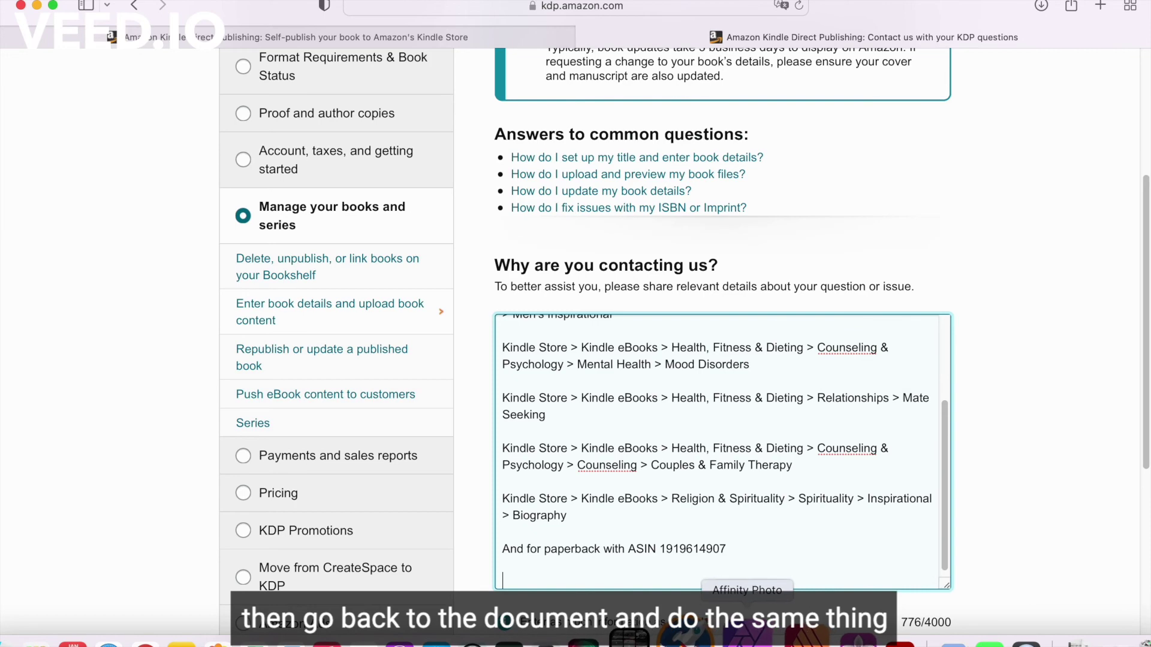
{"action": "left_click", "coordinate": [864, 639]}
{"action": "scroll", "coordinate": [491, 468], "scroll_direction": "down", "scroll_amount": 12}
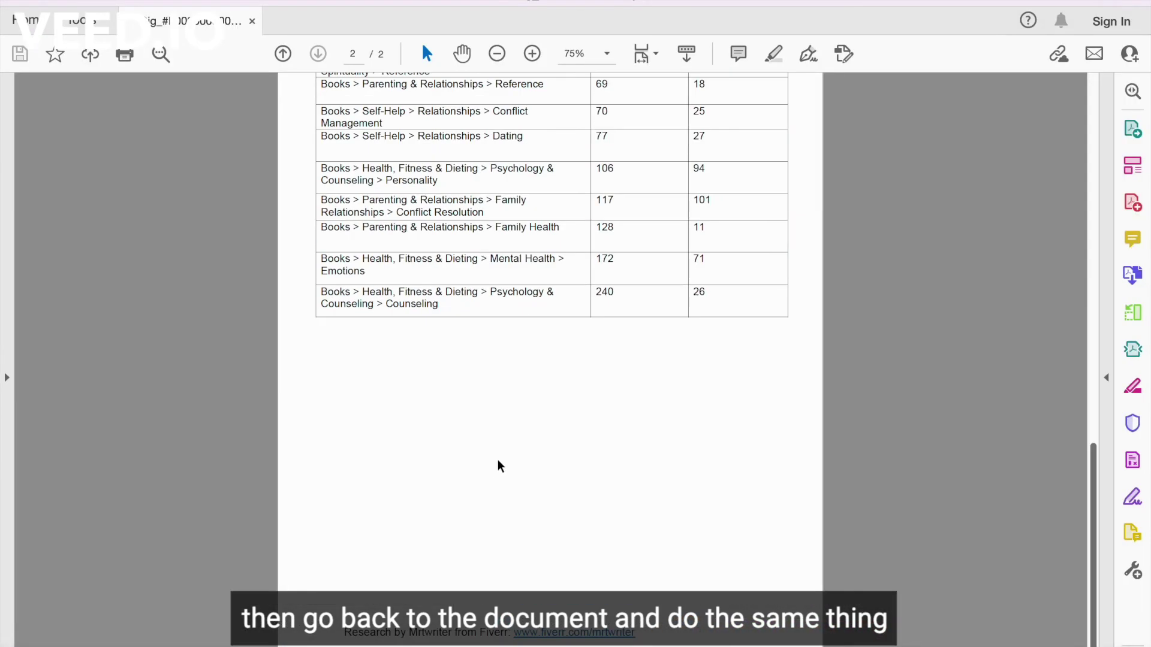
{"action": "scroll", "coordinate": [498, 466], "scroll_direction": "up", "scroll_amount": 8}
{"action": "scroll", "coordinate": [500, 464], "scroll_direction": "down", "scroll_amount": 5}
{"action": "mouse_move", "coordinate": [544, 202]}
{"action": "left_mouse_down"}
{"action": "mouse_move", "coordinate": [455, 214]}
{"action": "mouse_move", "coordinate": [324, 201]}
{"action": "mouse_move", "coordinate": [434, 204]}
{"action": "mouse_move", "coordinate": [520, 227]}
{"action": "mouse_move", "coordinate": [514, 211]}
{"action": "mouse_move", "coordinate": [523, 226]}
{"action": "mouse_move", "coordinate": [507, 215]}
{"action": "left_mouse_up"}
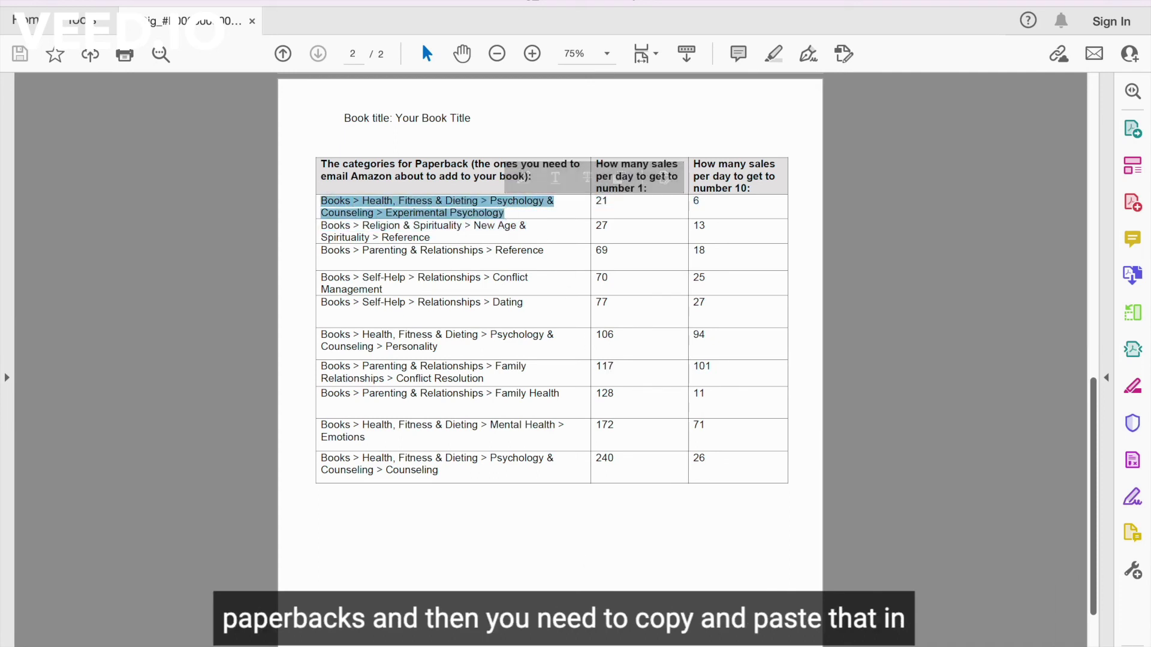
{"action": "left_click", "coordinate": [151, 634]}
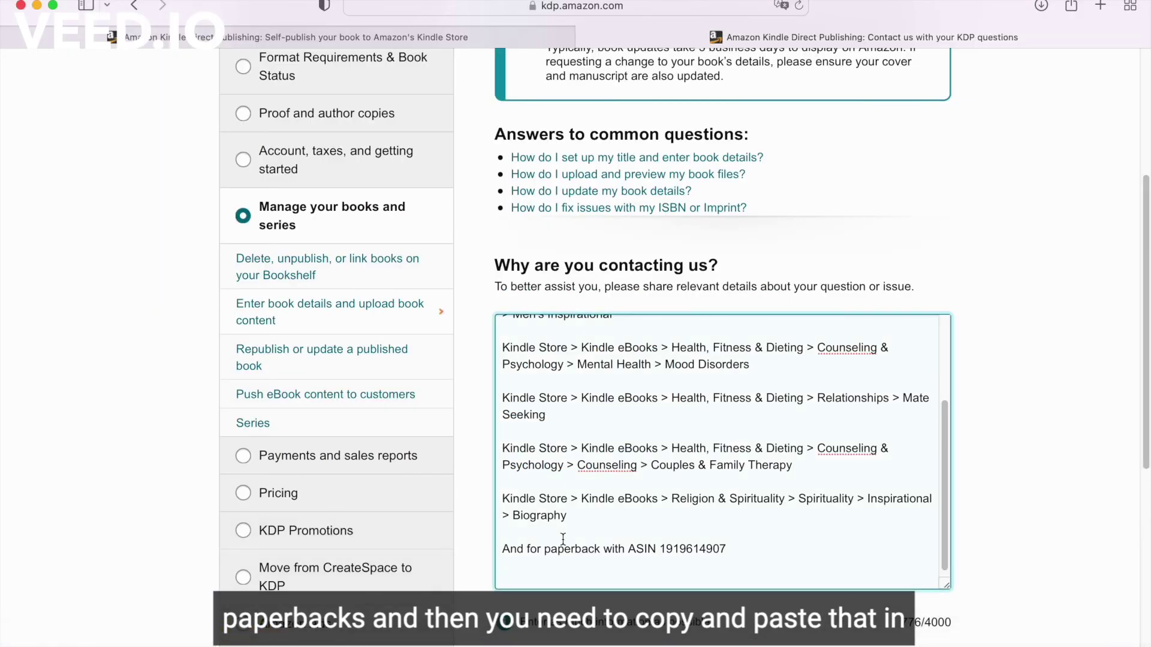
{"action": "key", "text": "super+v"}
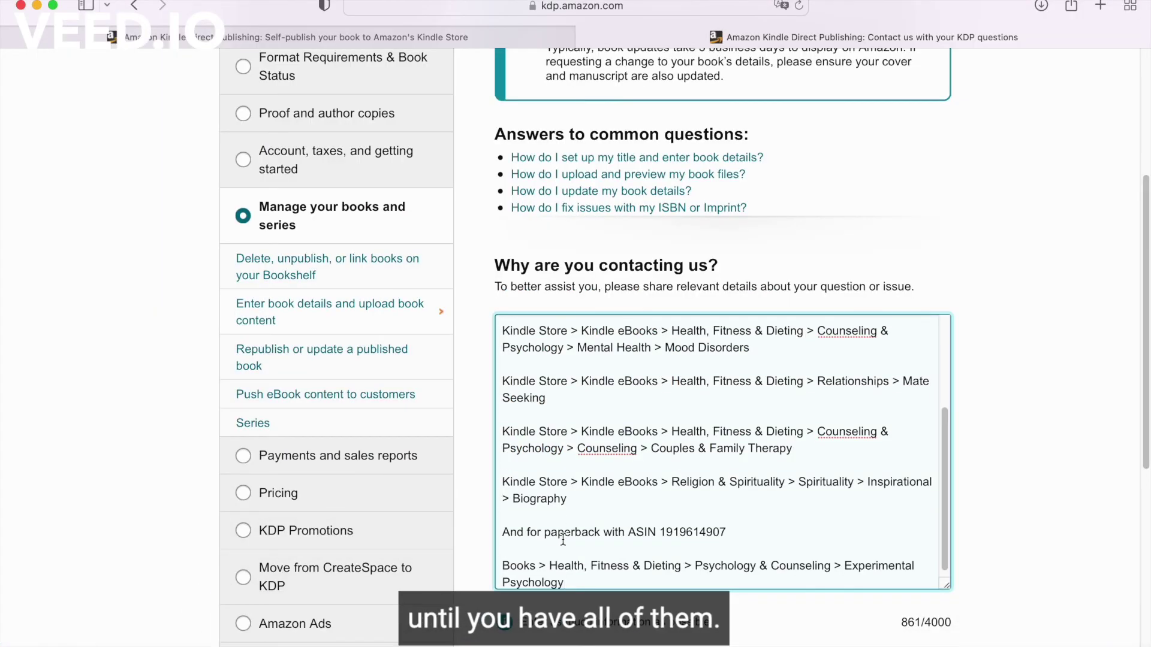
Review the complete category request from its greeting to the paperback category, and return to the KDP Bookshelf page
{"action": "scroll", "coordinate": [633, 555], "scroll_direction": "up", "scroll_amount": 5}
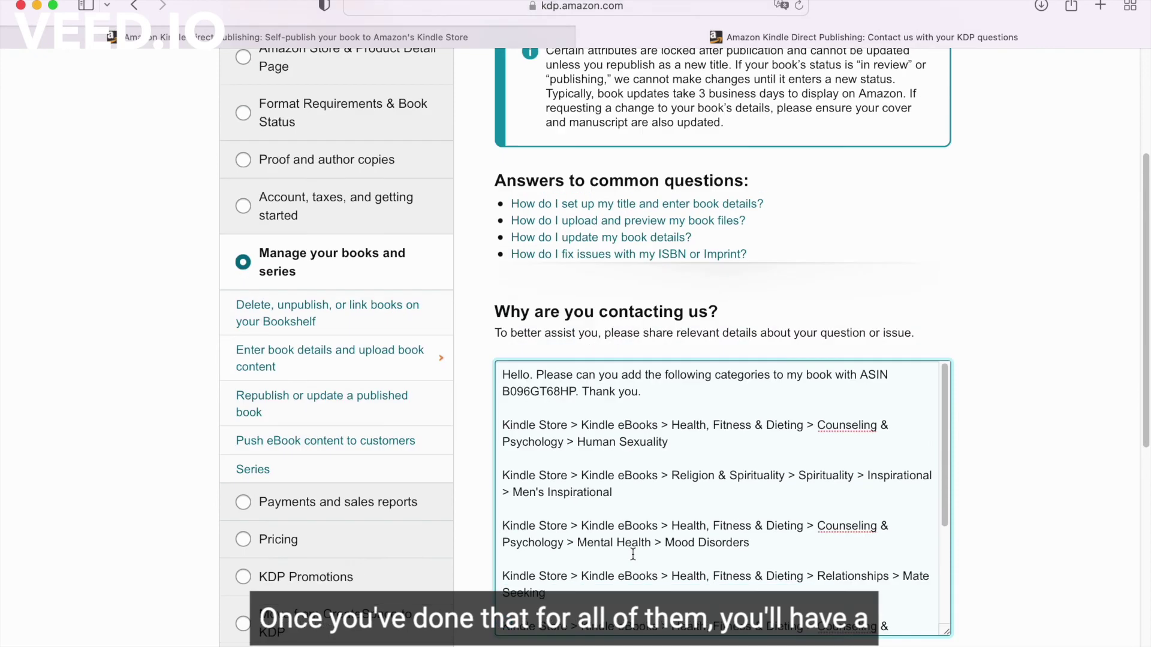
{"action": "scroll", "coordinate": [633, 554], "scroll_direction": "up", "scroll_amount": 3}
{"action": "scroll", "coordinate": [696, 495], "scroll_direction": "down", "scroll_amount": 1}
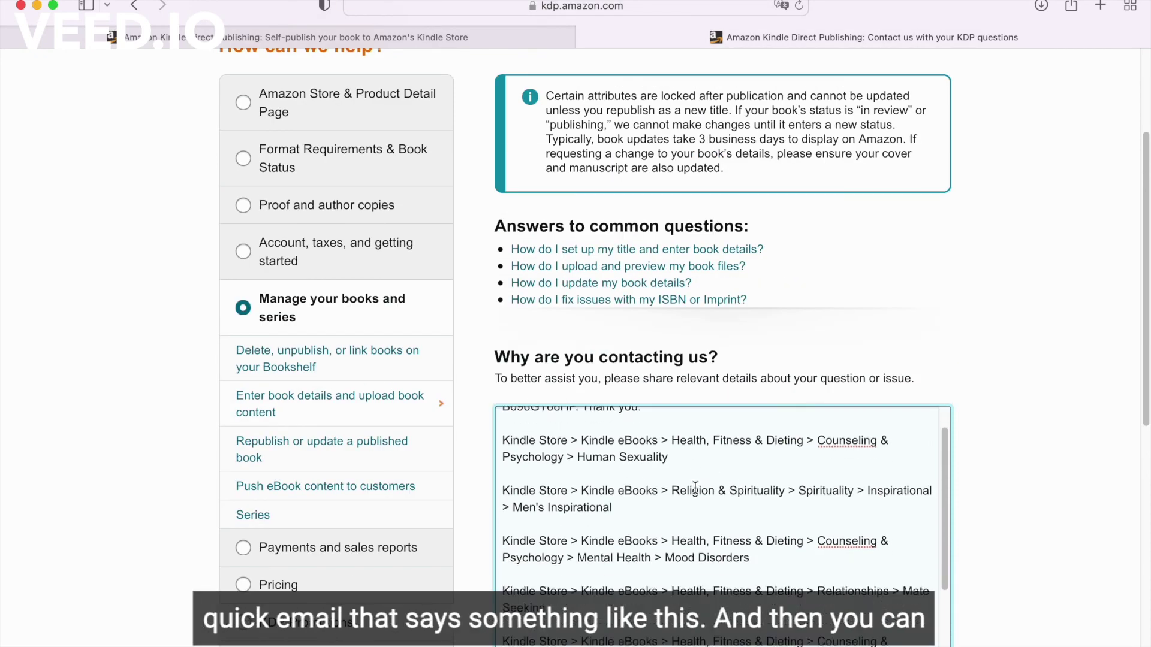
{"action": "scroll", "coordinate": [695, 490], "scroll_direction": "down", "scroll_amount": 10}
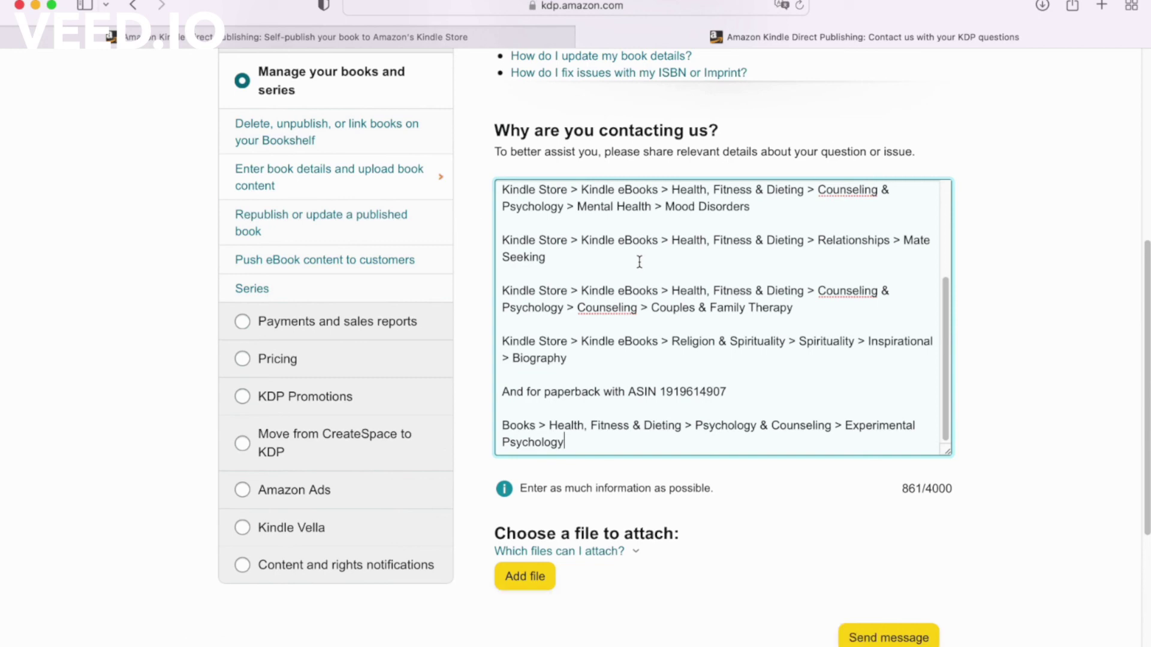
{"action": "scroll", "coordinate": [572, 345], "scroll_direction": "up", "scroll_amount": 1}
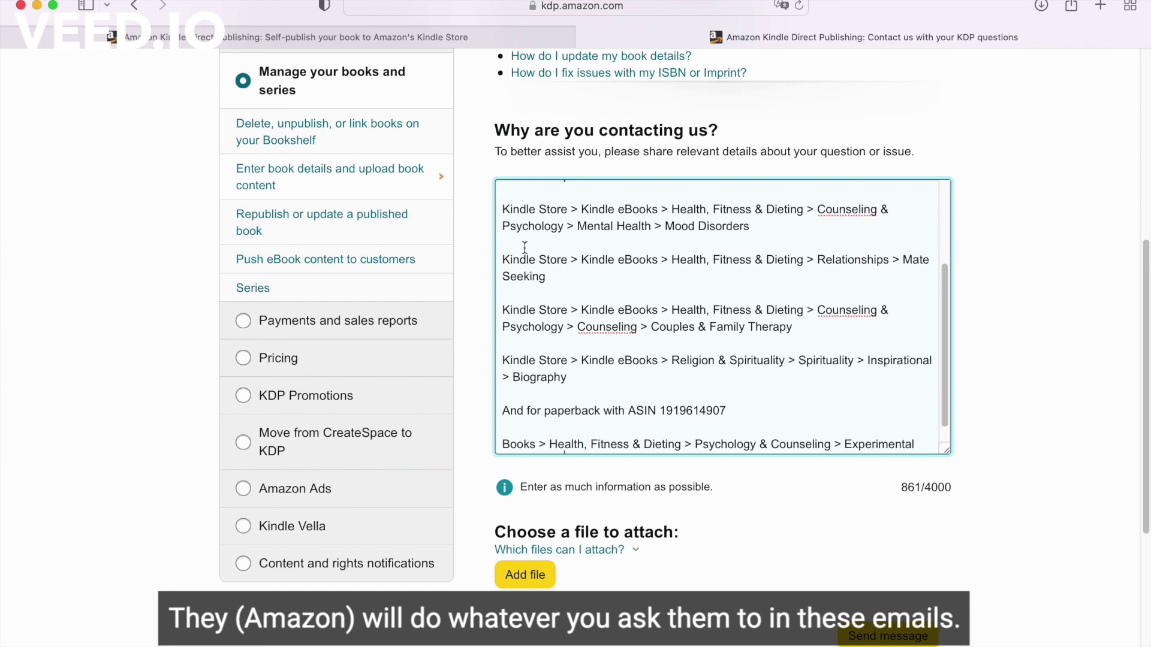
{"action": "scroll", "coordinate": [624, 357], "scroll_direction": "down", "scroll_amount": 2}
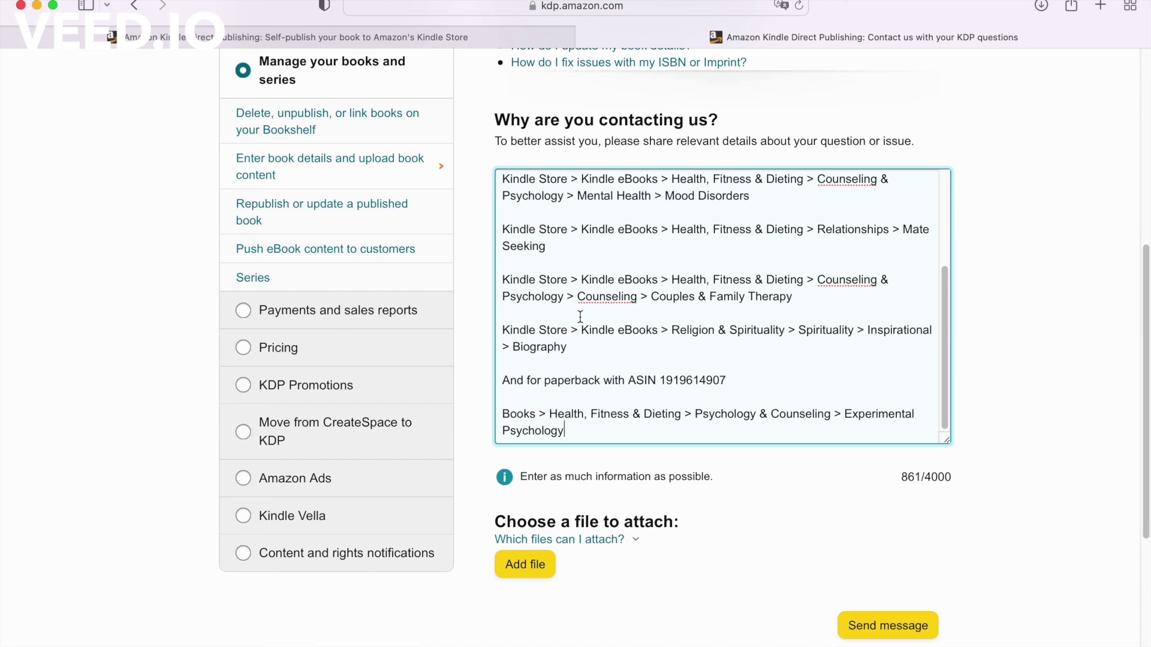
{"action": "key", "text": "ctrl+shift+Tab"}
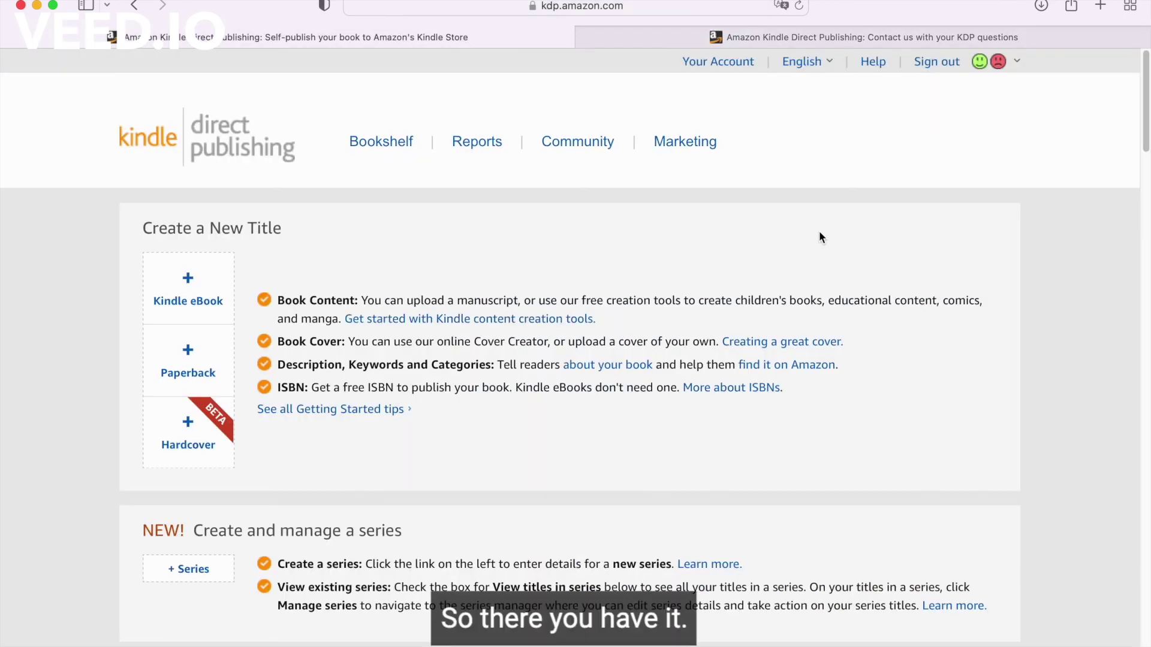